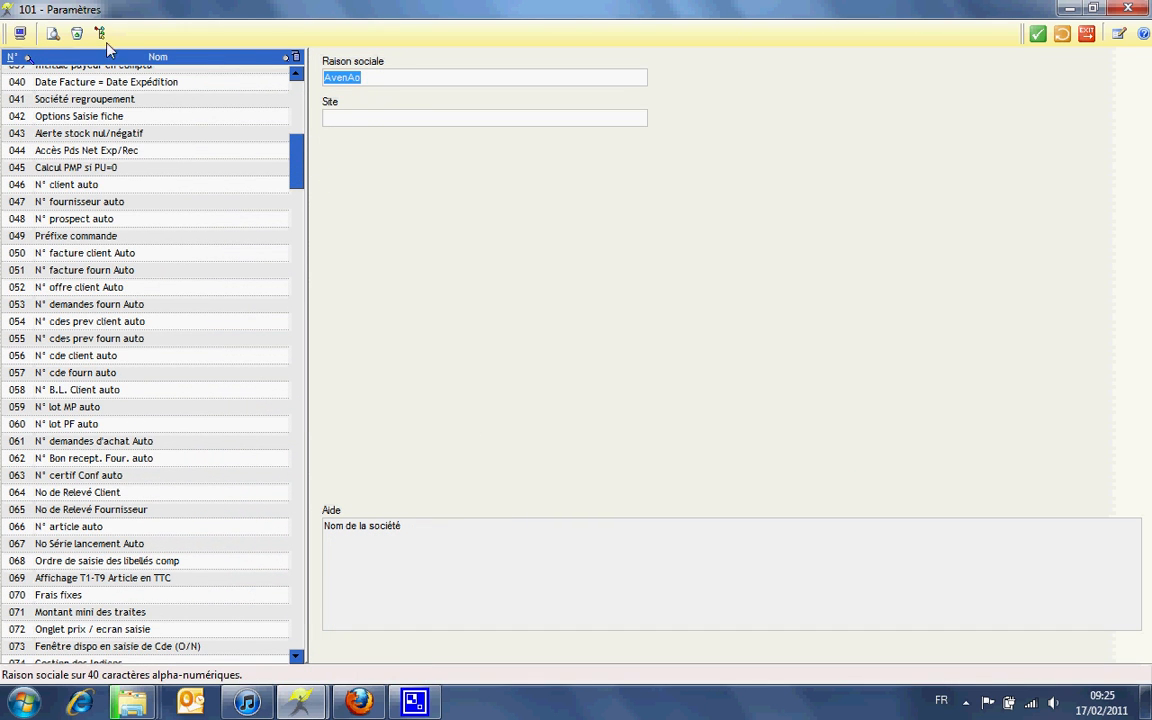
Search the parameters for "traçabilite" and open parameter 139, Contrôle des Dépots/Lots/Qte.
{"action": "left_click", "coordinate": [54, 37]}
{"action": "type", "text": "t"}
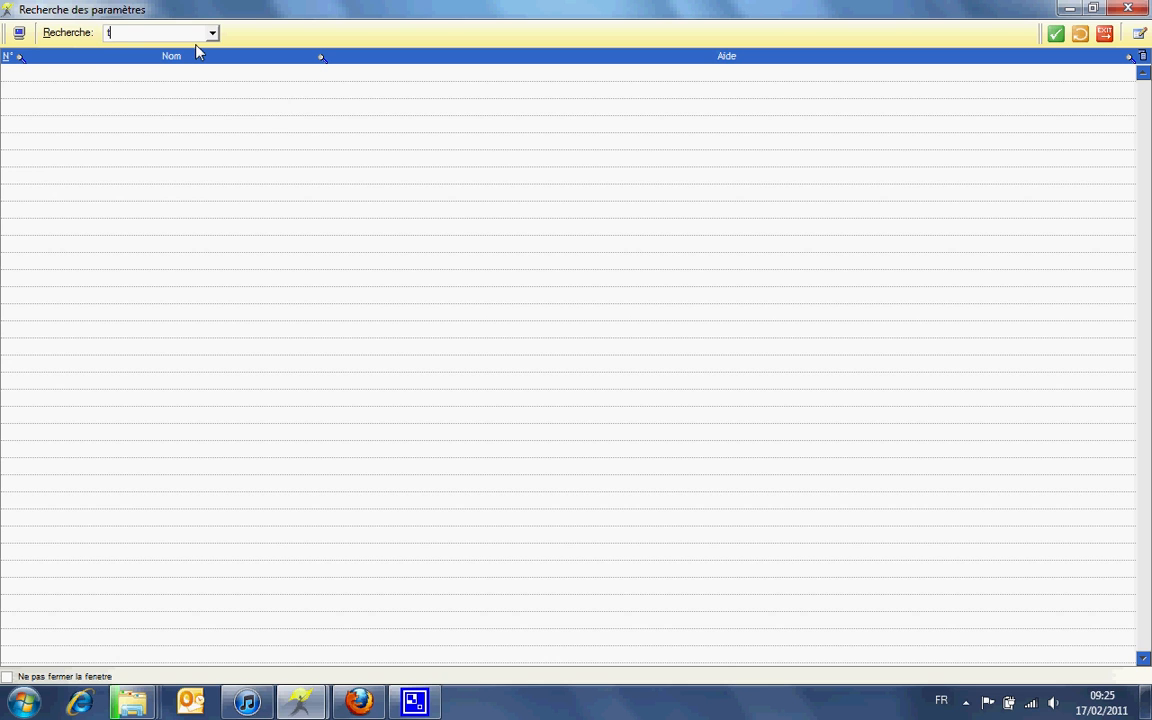
{"action": "type", "text": "raçabilite"}
{"action": "key", "text": "Return"}
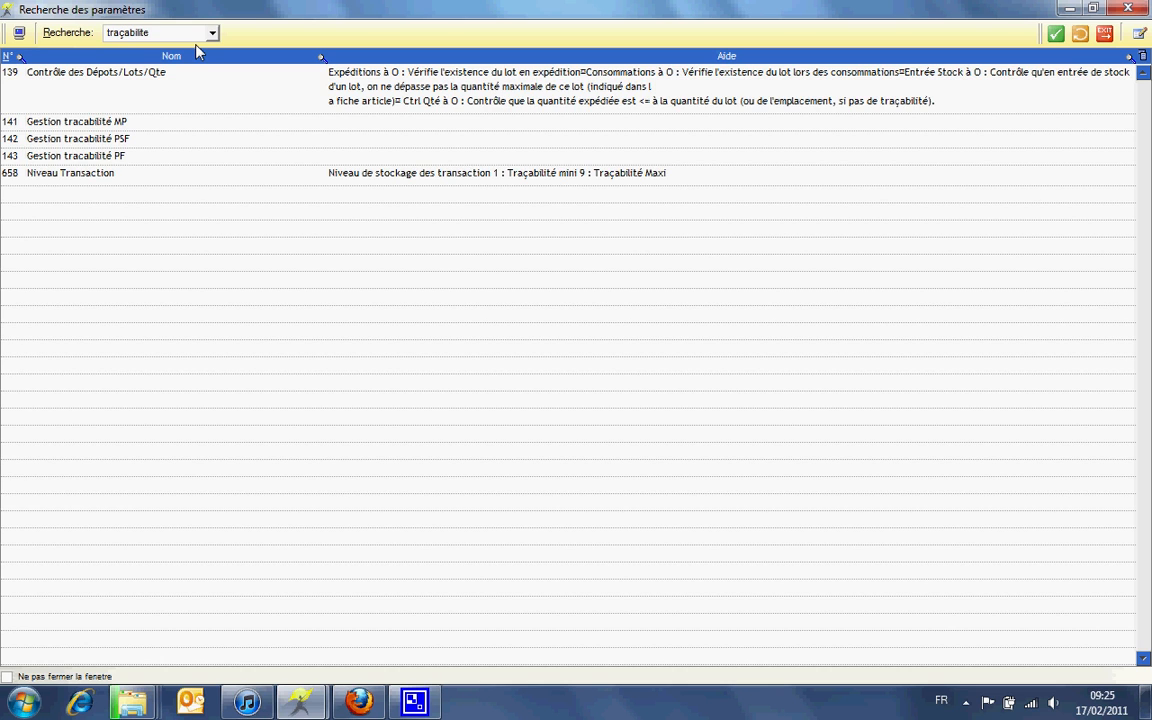
{"action": "left_click", "coordinate": [106, 101]}
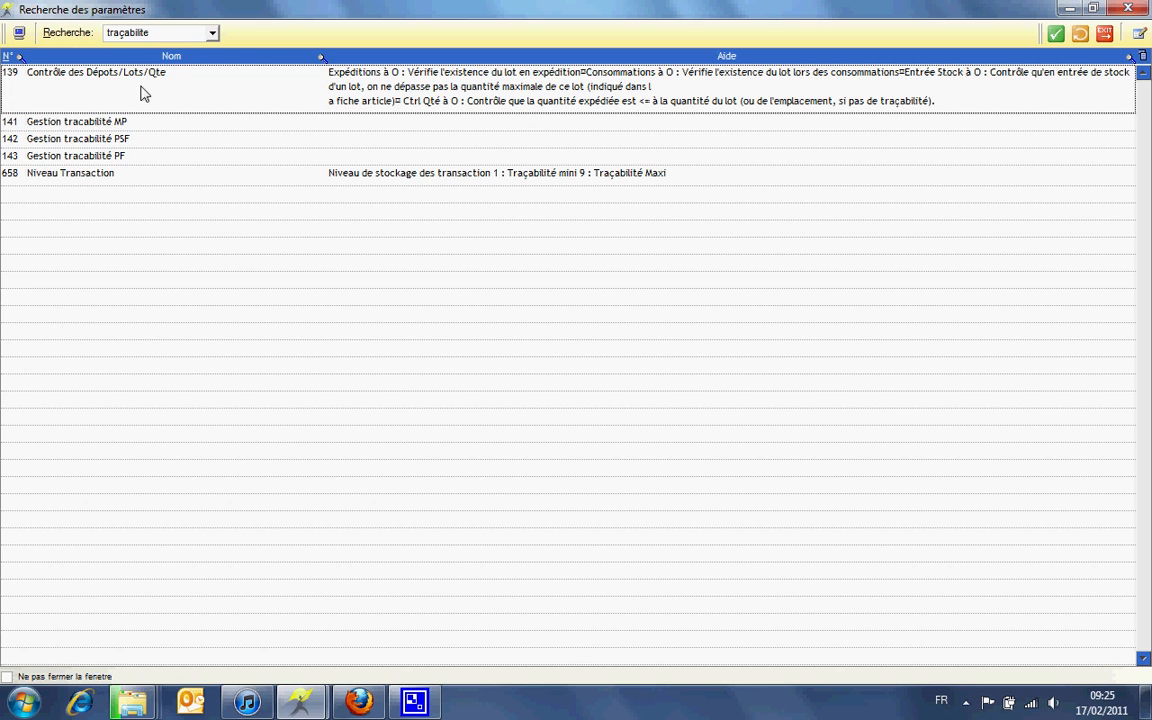
{"action": "double_click", "coordinate": [395, 107]}
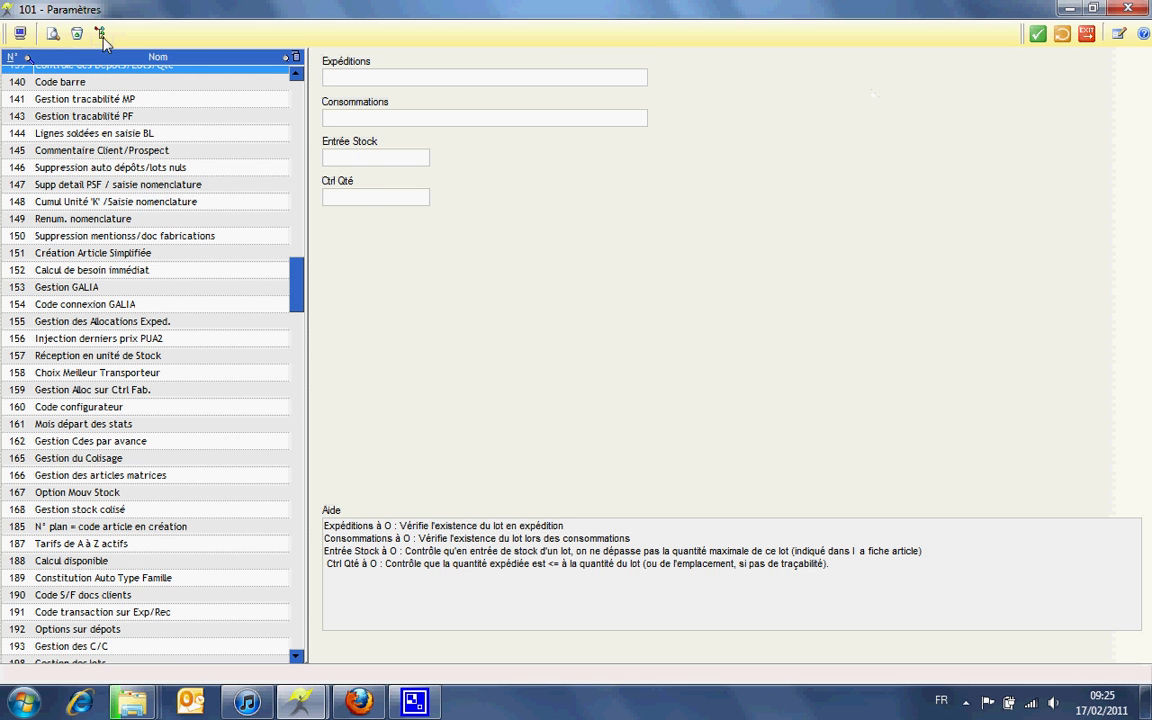
Search the parameters for "lot" and open parameter 059, N° lot MP auto, to check its Format.
{"action": "left_click", "coordinate": [52, 33]}
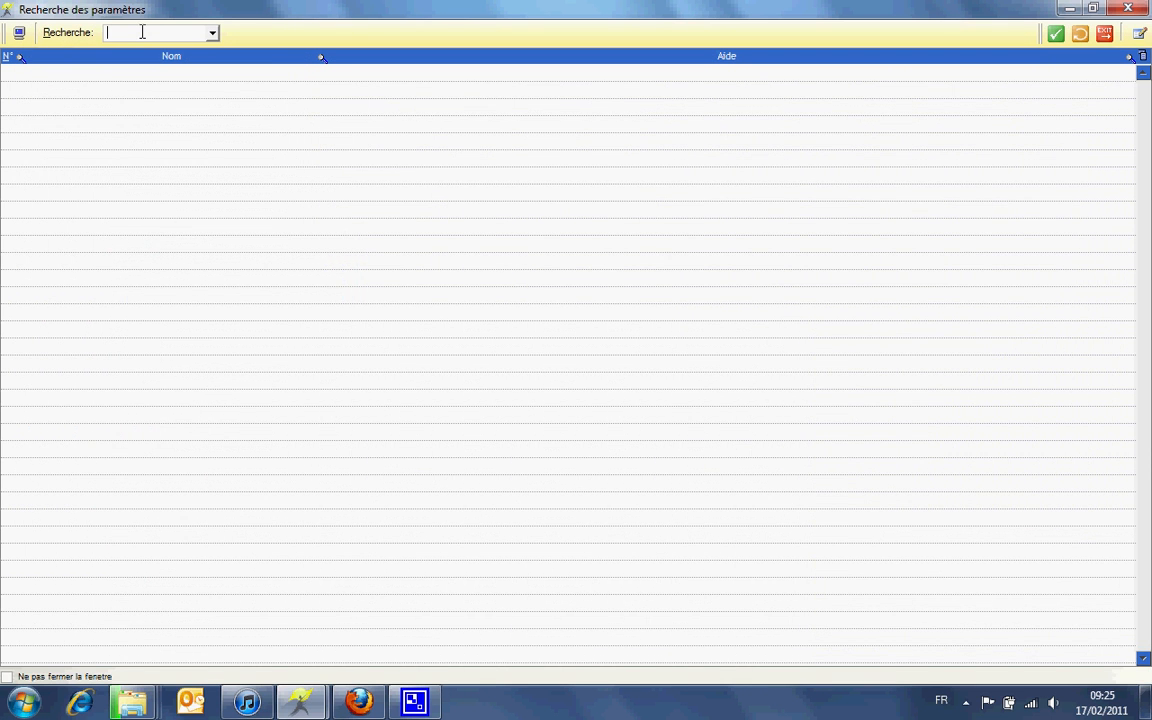
{"action": "key", "text": "Return"}
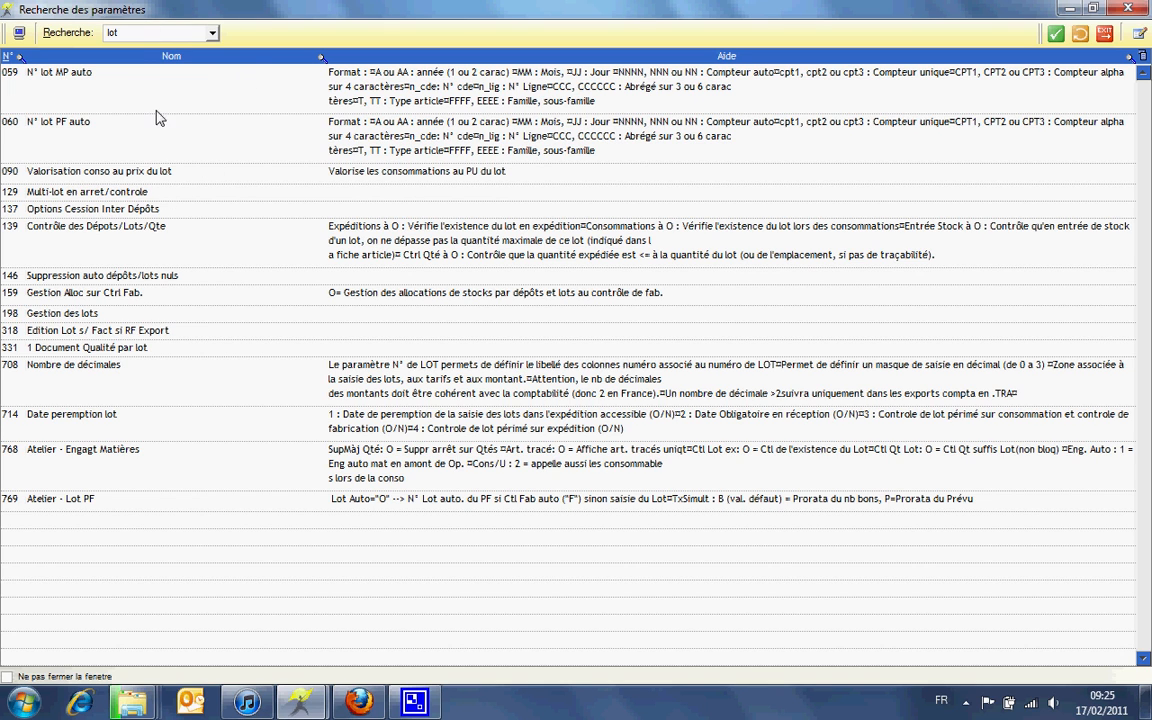
{"action": "double_click", "coordinate": [128, 98]}
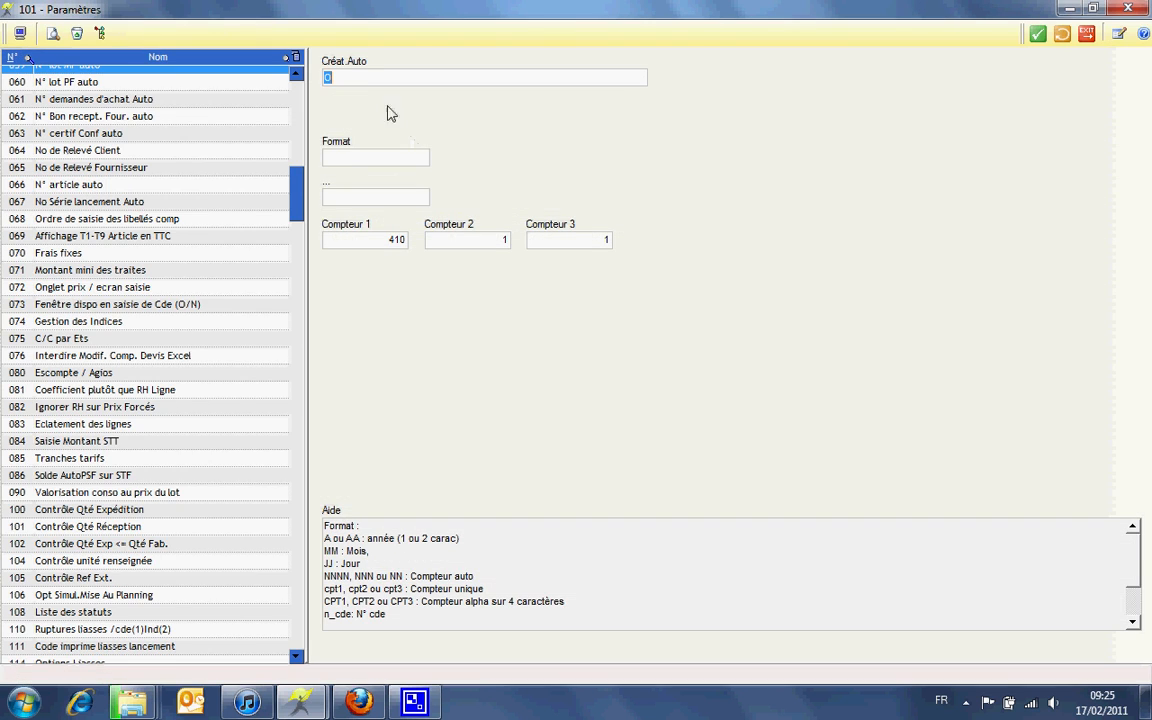
{"action": "left_click", "coordinate": [352, 158]}
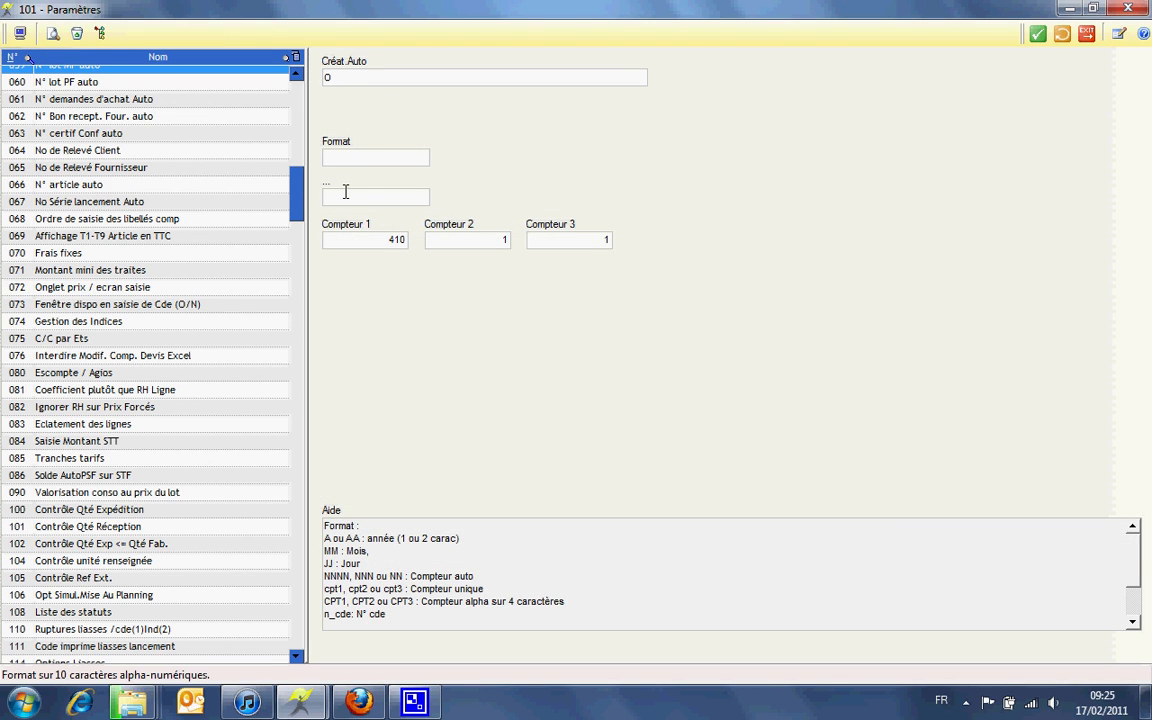
{"action": "scroll", "coordinate": [272, 165], "scroll_direction": "up", "scroll_amount": 2}
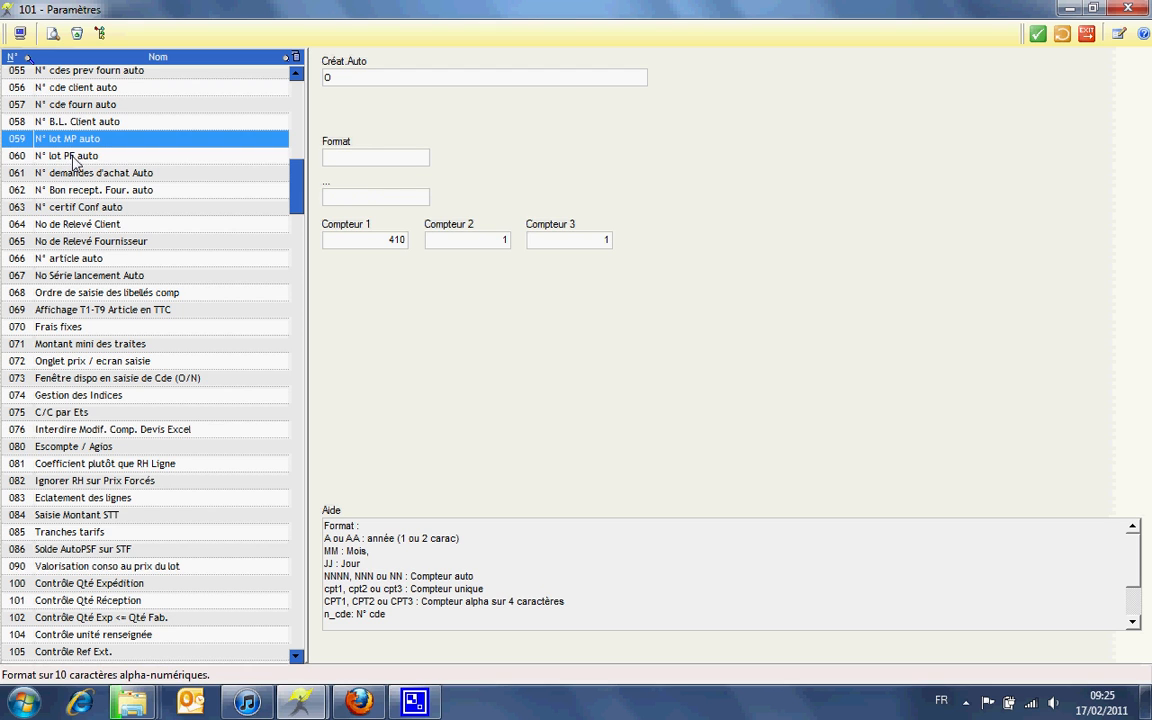
Compare the Format of parameter 060, N° lot PF auto, with the automatic creation setting of parameter 059, N° lot MP auto.
{"action": "left_click", "coordinate": [86, 158]}
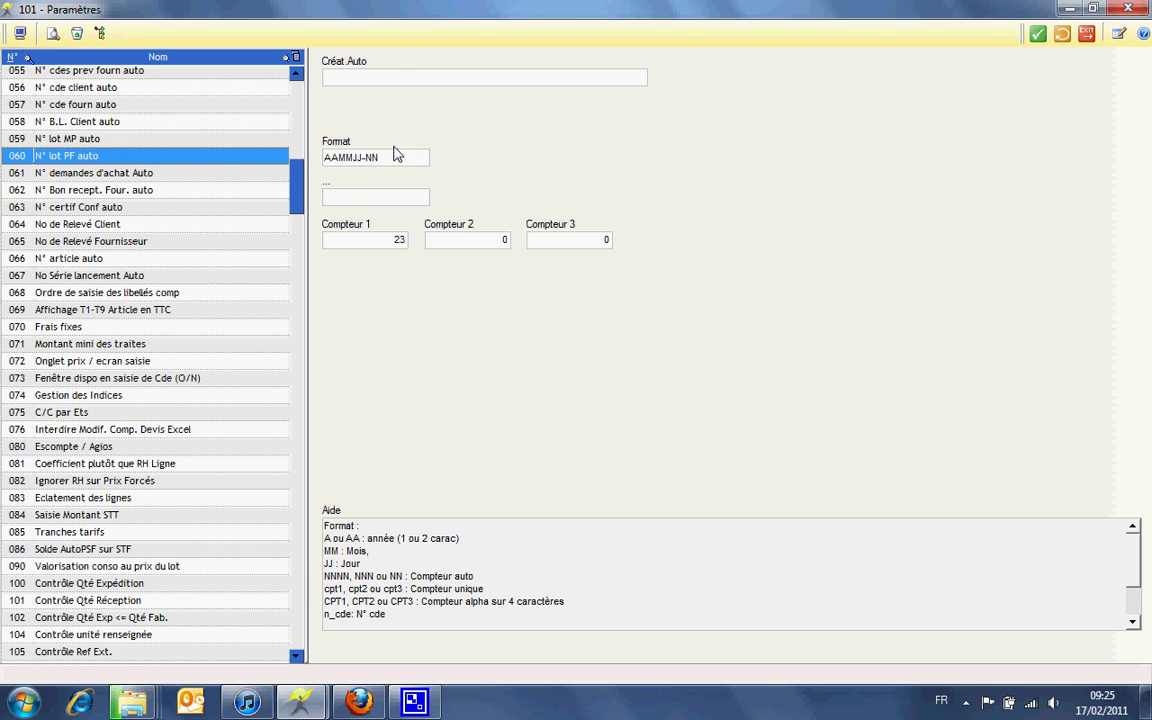
{"action": "left_click", "coordinate": [389, 158]}
{"action": "left_click", "coordinate": [389, 158]}
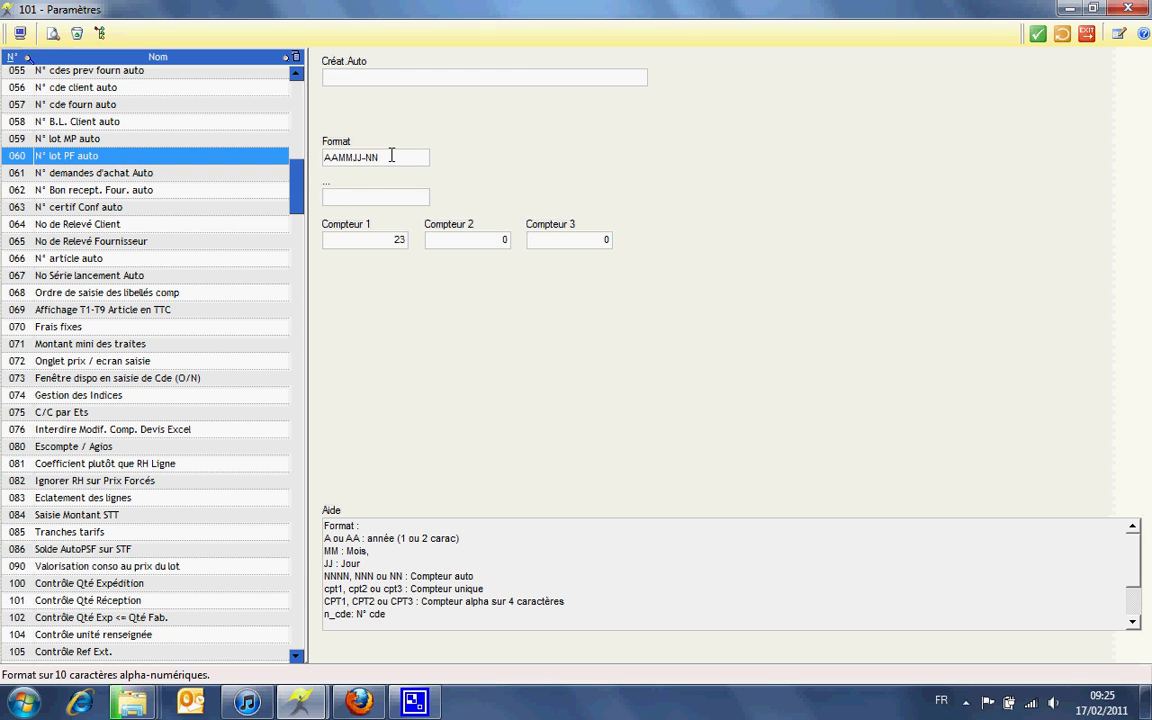
{"action": "double_click", "coordinate": [389, 158]}
{"action": "left_click", "coordinate": [165, 140]}
{"action": "left_click", "coordinate": [156, 154]}
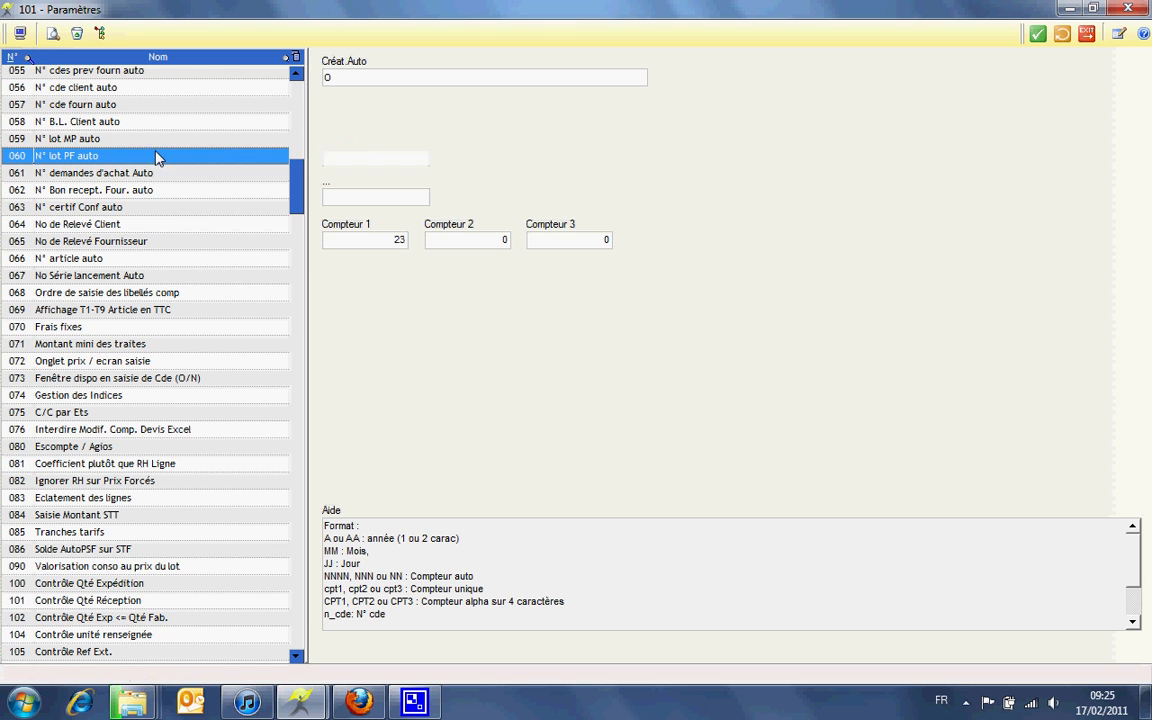
{"action": "left_click", "coordinate": [392, 158]}
{"action": "left_click", "coordinate": [402, 156]}
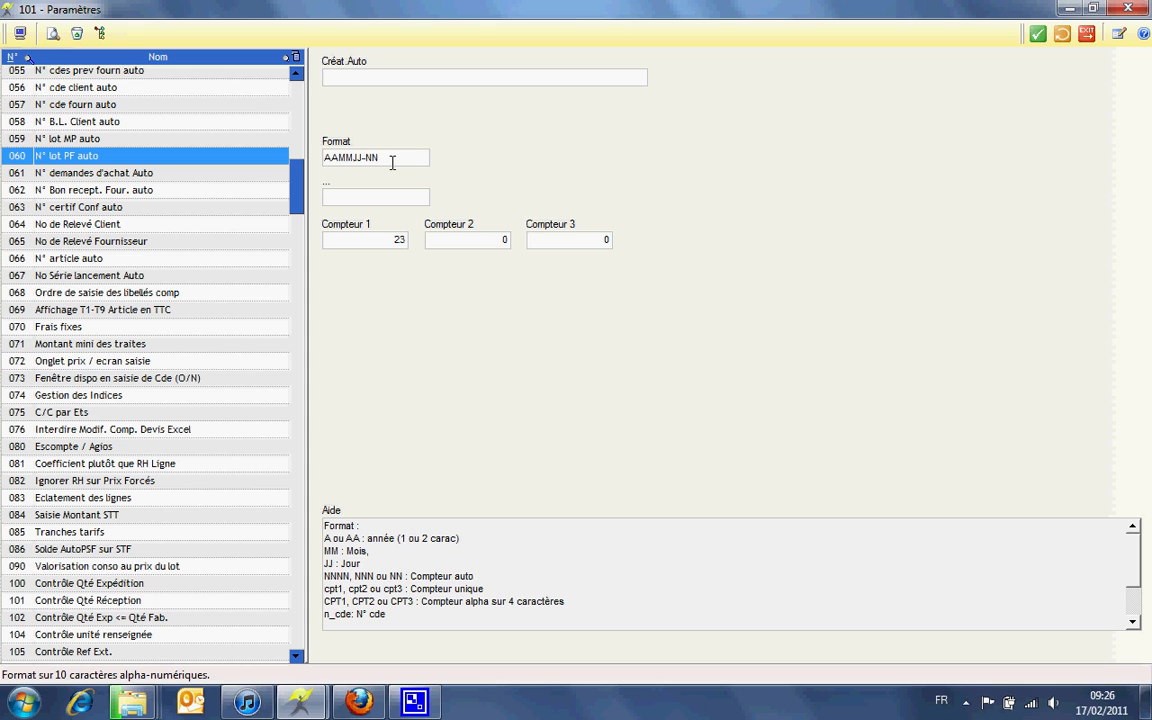
{"action": "left_click", "coordinate": [128, 142]}
{"action": "left_click", "coordinate": [352, 76]}
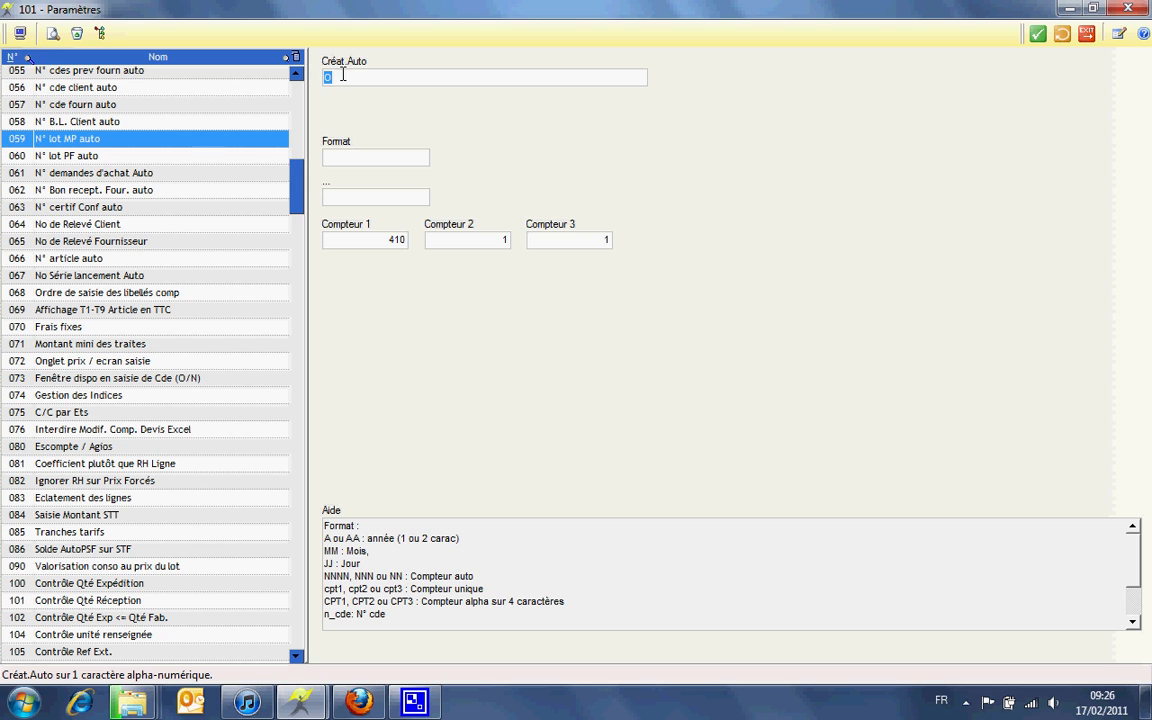
Read the lot number format codes in the help for parameter 060, N° lot PF auto, from counters to family and sub-family.
{"action": "left_click", "coordinate": [130, 152]}
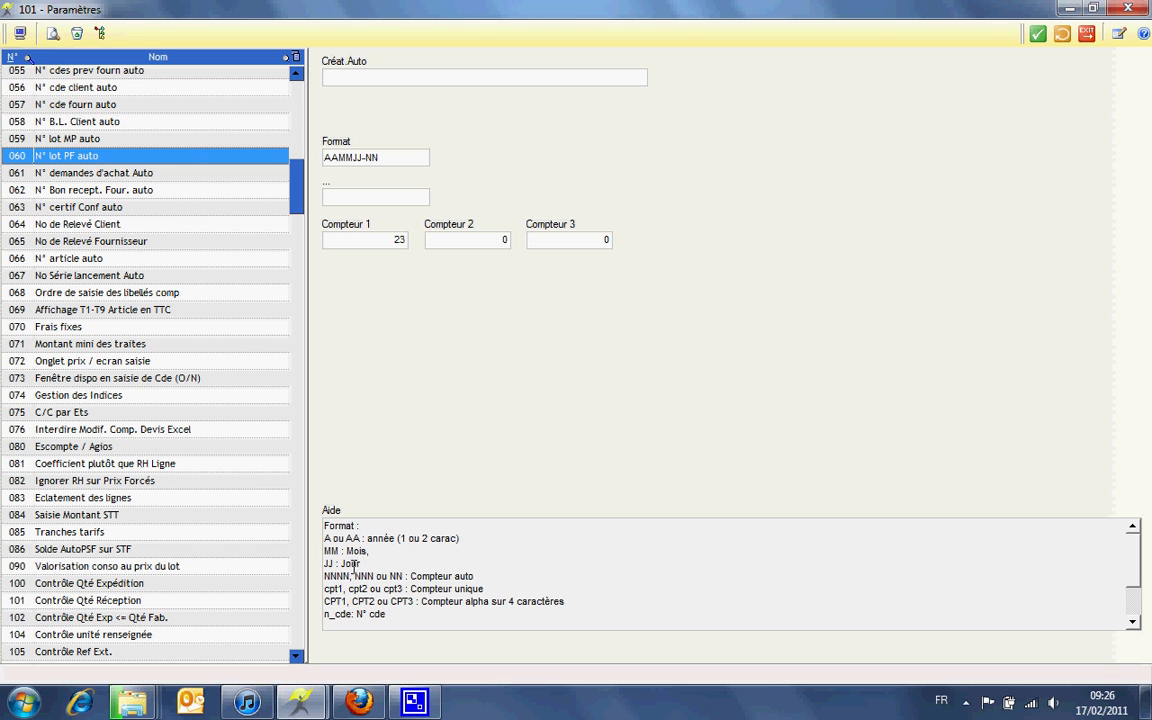
{"action": "scroll", "coordinate": [1025, 560], "scroll_direction": "down", "scroll_amount": 3}
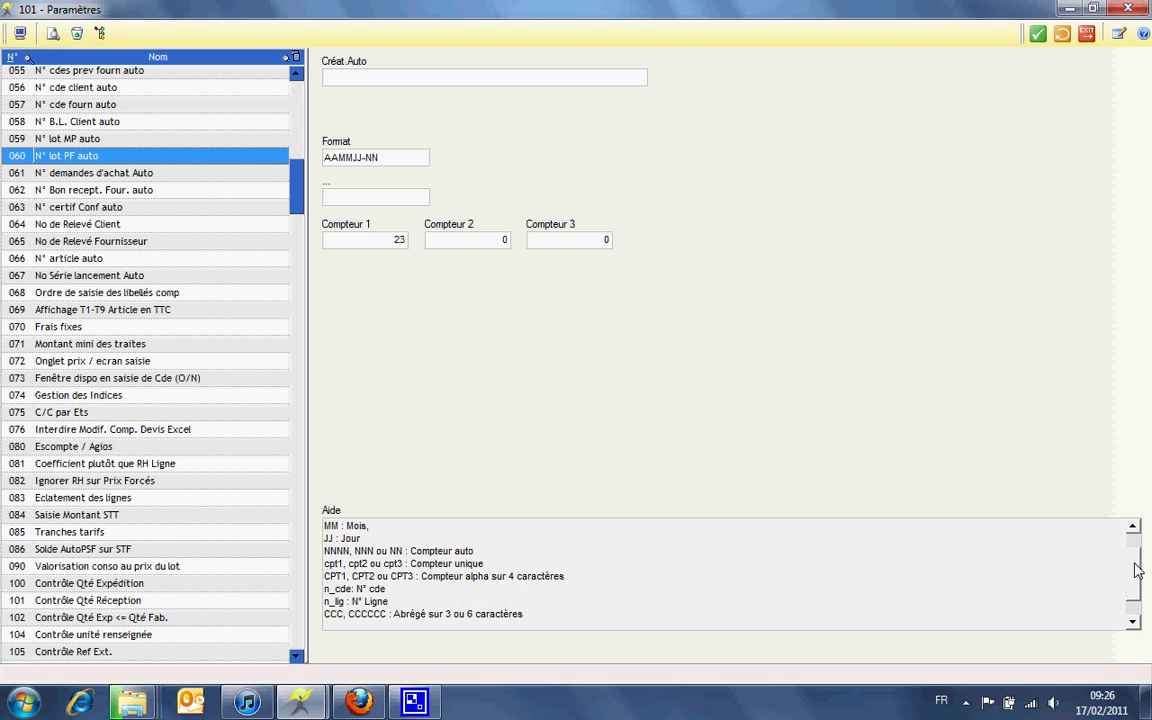
{"action": "left_click_drag", "start_coordinate": [497, 551], "coordinate": [324, 549]}
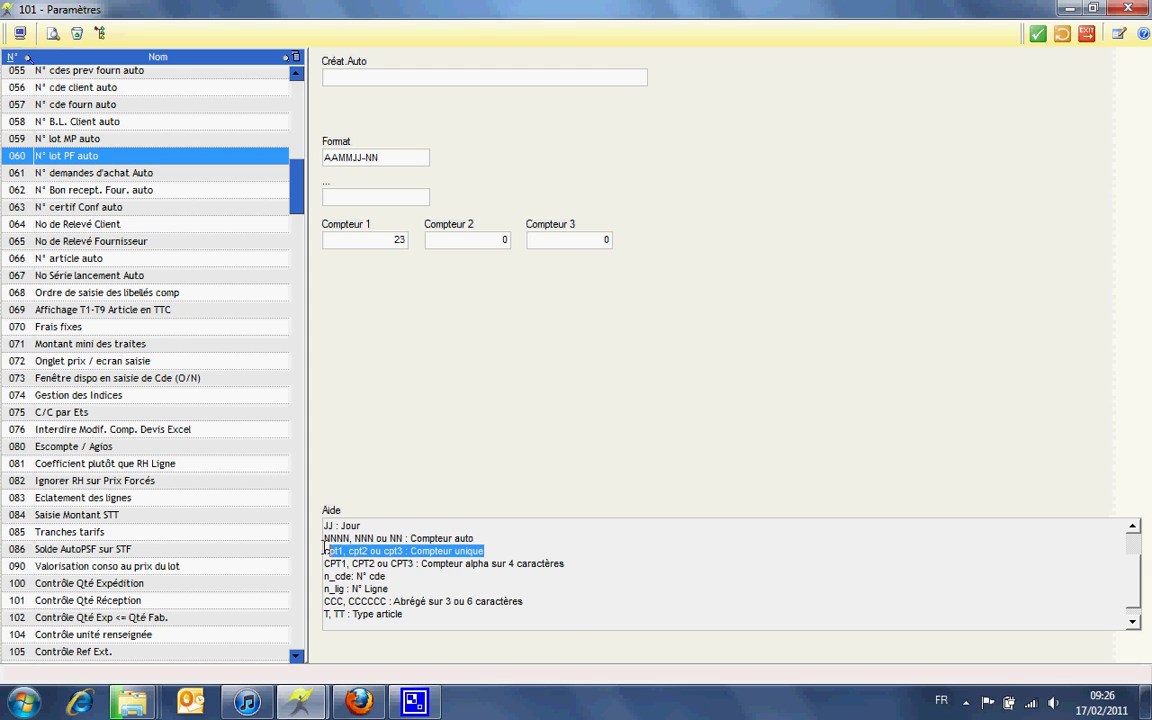
{"action": "left_click_drag", "start_coordinate": [565, 563], "coordinate": [330, 563]}
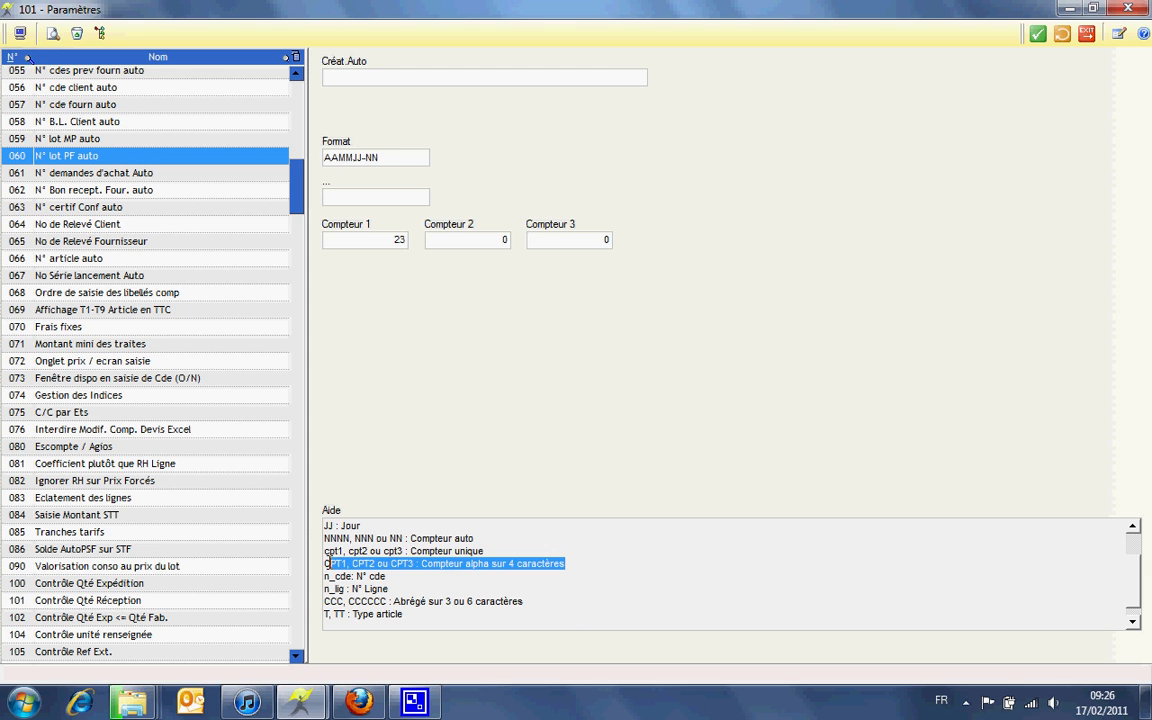
{"action": "left_click", "coordinate": [336, 564]}
{"action": "left_click_drag", "start_coordinate": [572, 563], "coordinate": [327, 577]}
{"action": "double_click", "coordinate": [342, 563]}
{"action": "left_click_drag", "start_coordinate": [406, 586], "coordinate": [325, 581]}
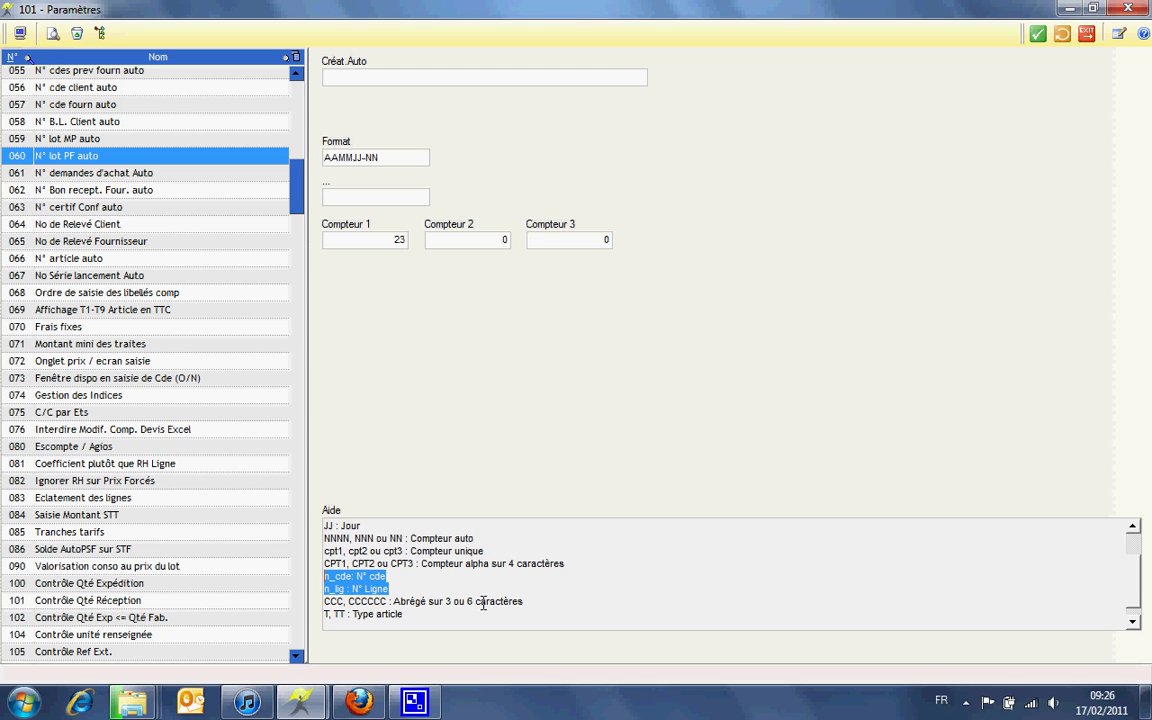
{"action": "left_click_drag", "start_coordinate": [534, 600], "coordinate": [328, 583]}
{"action": "scroll", "coordinate": [480, 576], "scroll_direction": "down", "scroll_amount": 1}
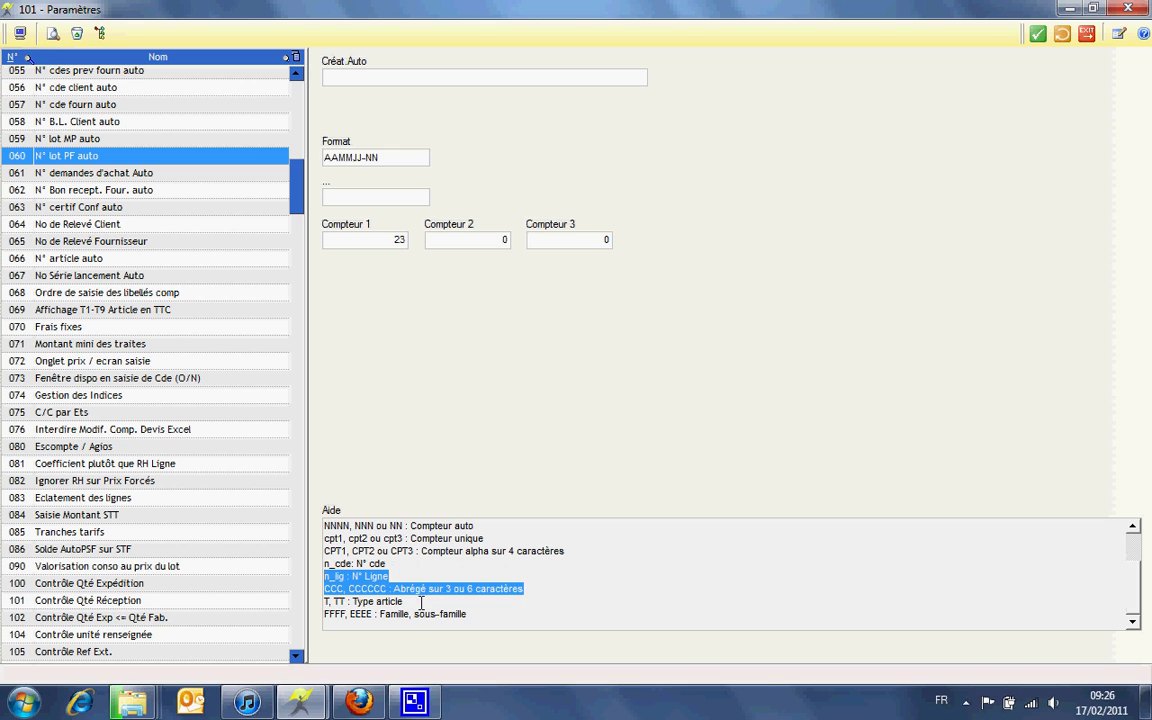
{"action": "left_click_drag", "start_coordinate": [421, 603], "coordinate": [388, 617]}
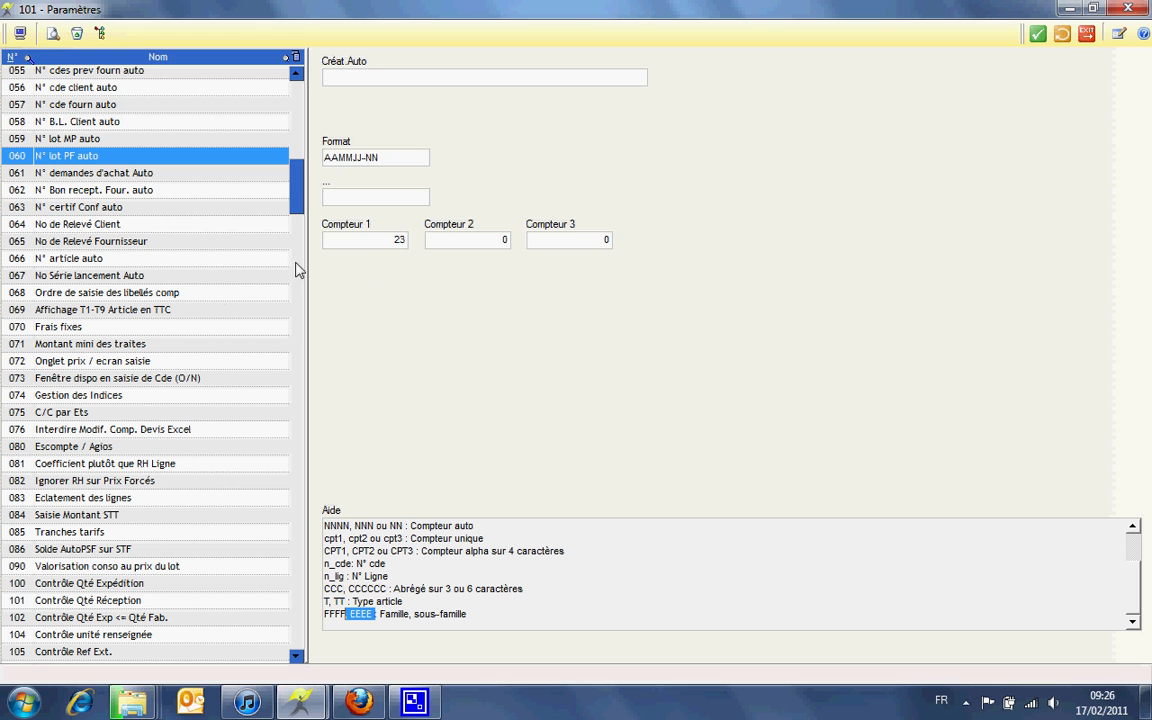
Show the parameters as a tree, check 198 - Gestion des lots under the general stock parameters, and leave the parameters.
{"action": "left_click_drag", "start_coordinate": [298, 183], "coordinate": [250, 91]}
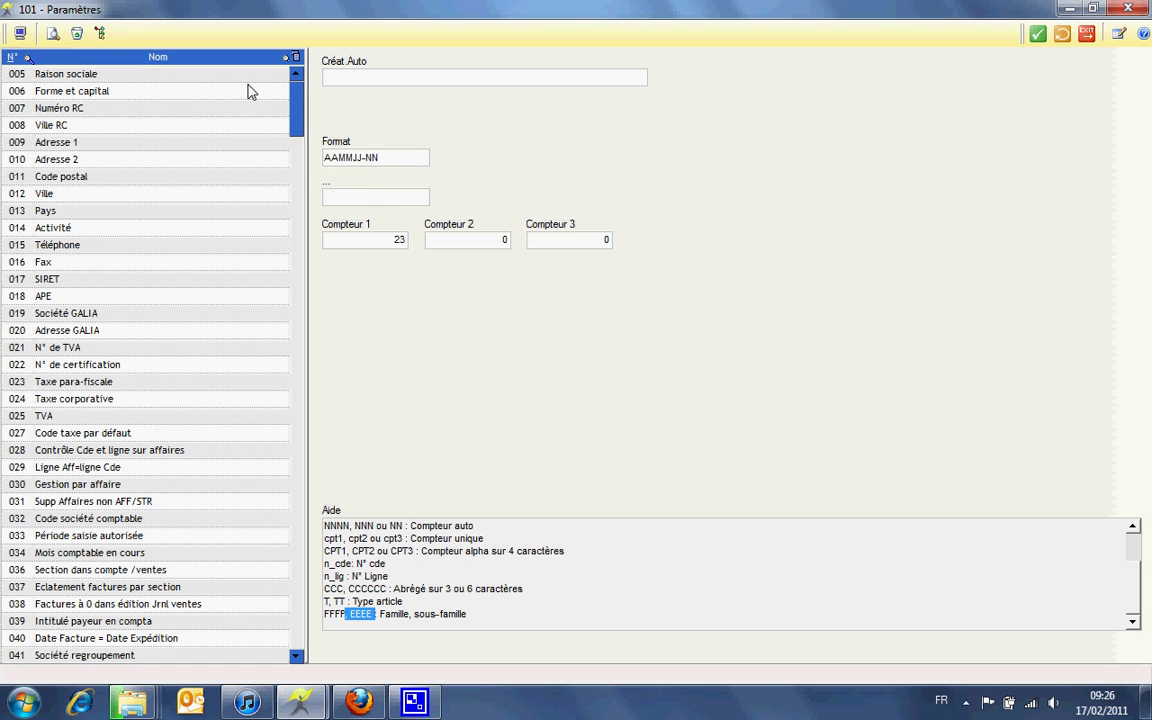
{"action": "left_click", "coordinate": [100, 33]}
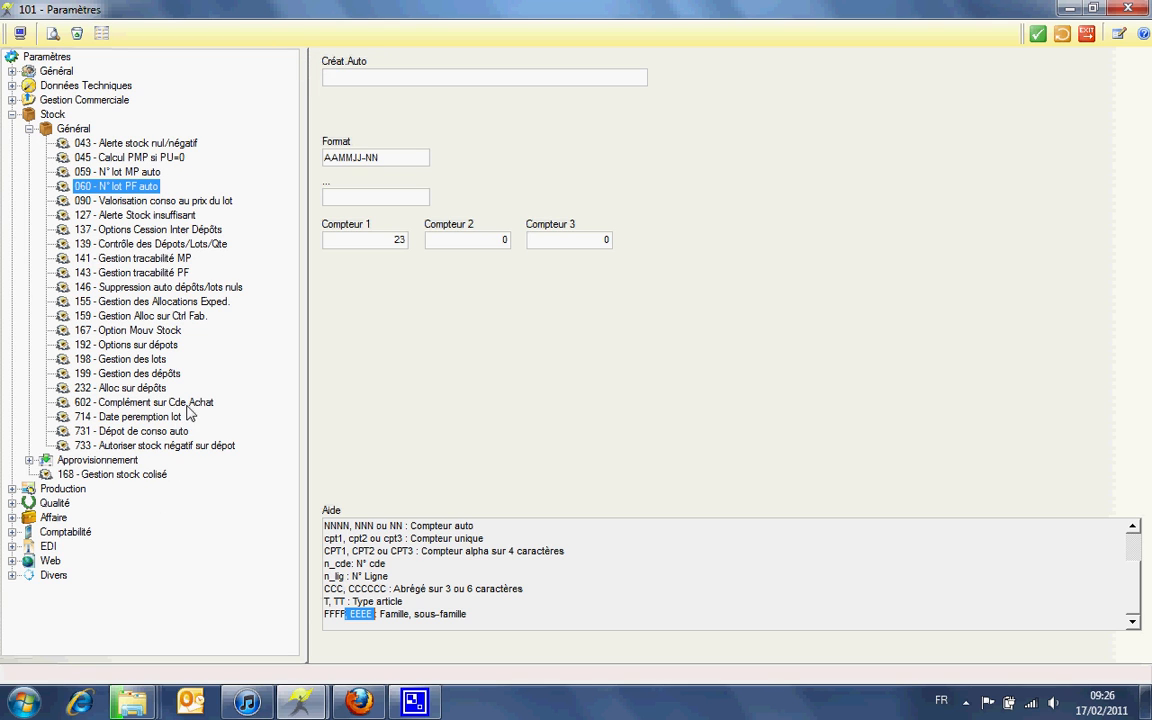
{"action": "left_click", "coordinate": [139, 361]}
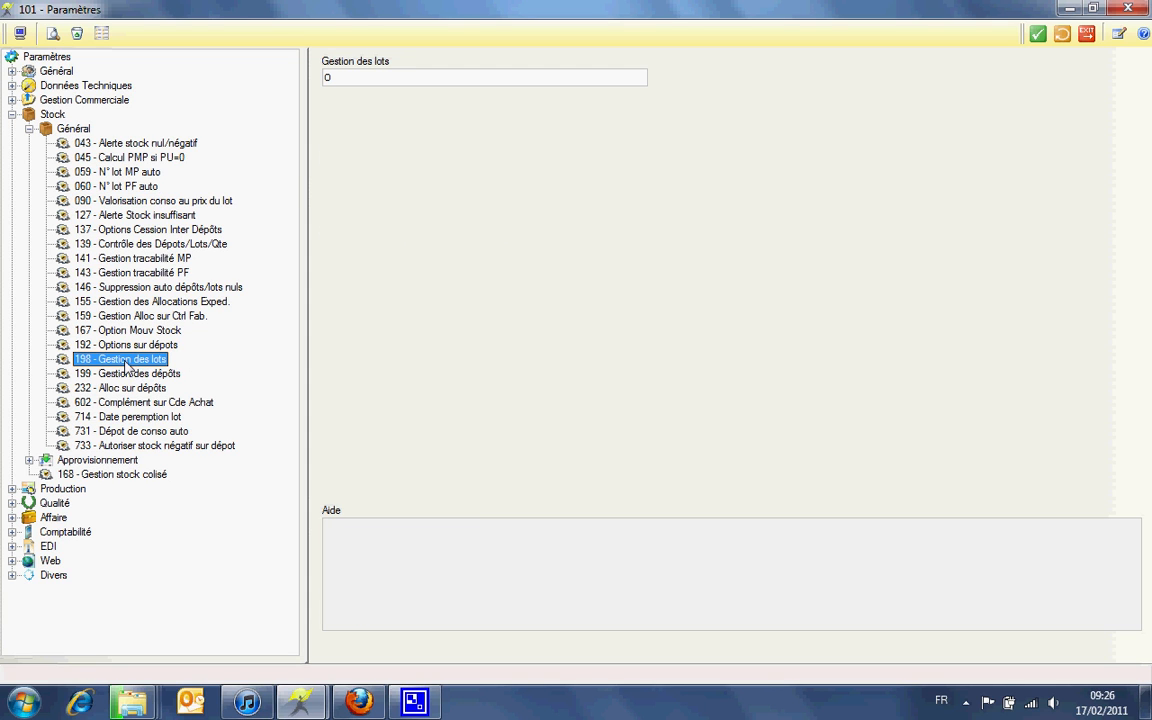
{"action": "left_click", "coordinate": [350, 77]}
{"action": "left_click", "coordinate": [1088, 35]}
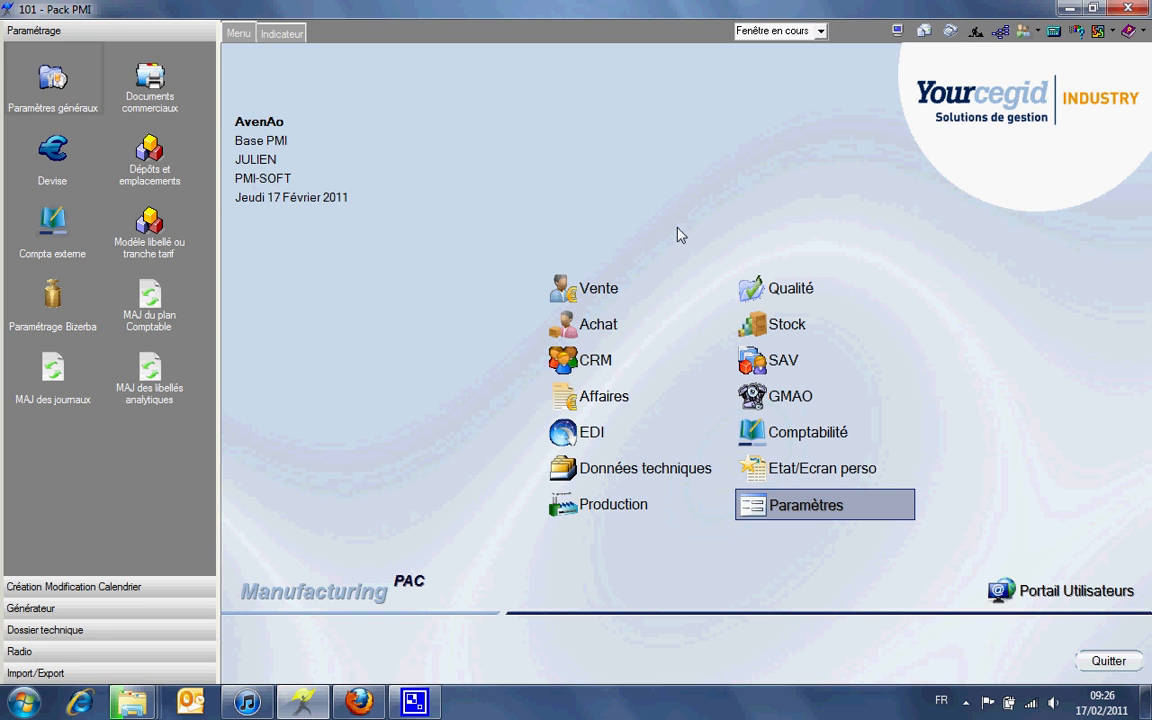
Open the article record BOITELEC1 from the technical data and display its stock information.
{"action": "left_click", "coordinate": [605, 477]}
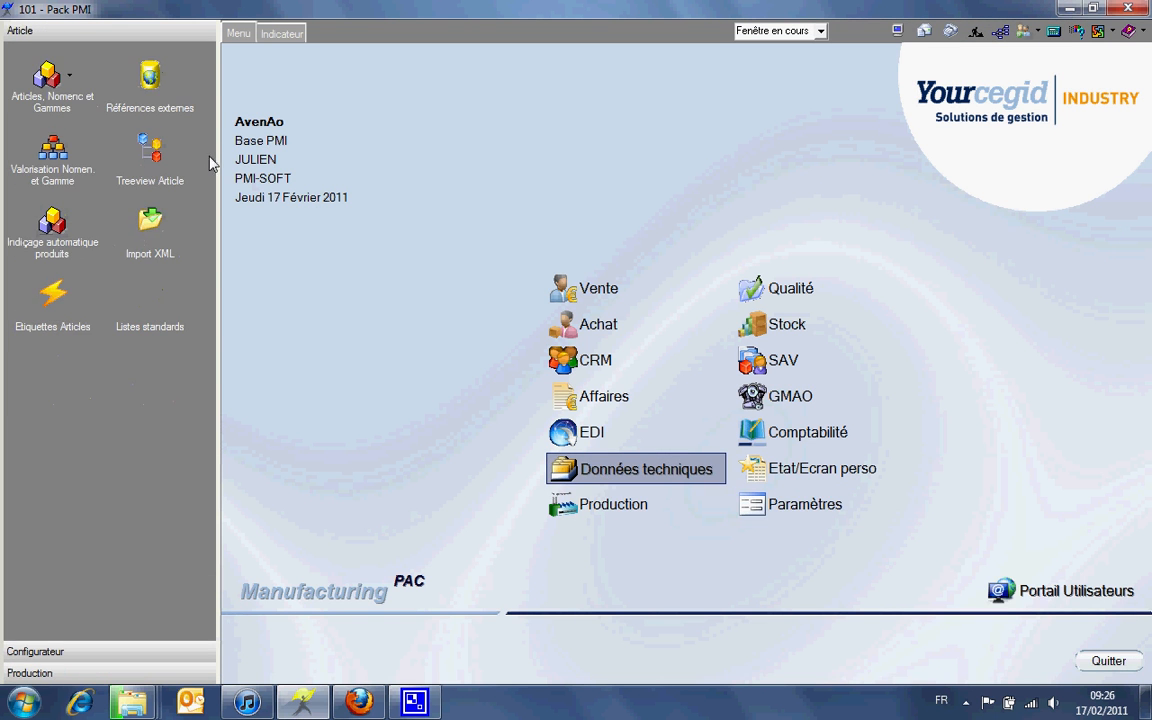
{"action": "left_click", "coordinate": [48, 92]}
{"action": "left_click", "coordinate": [75, 99]}
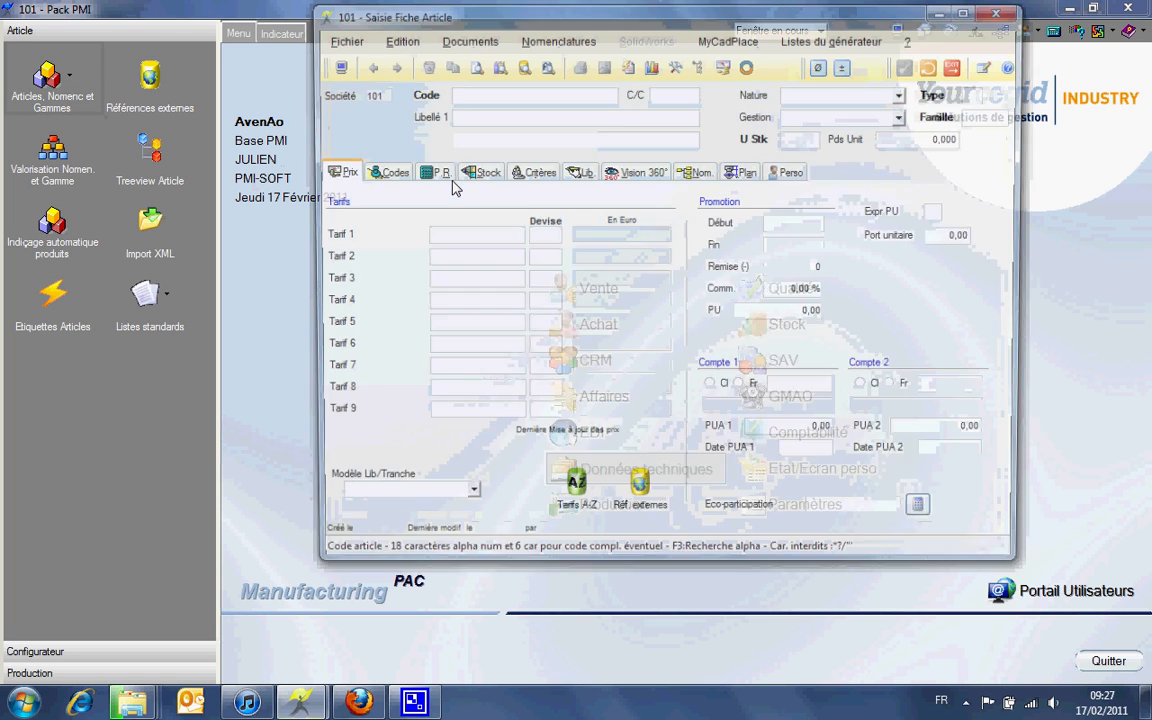
{"action": "left_click", "coordinate": [354, 41]}
{"action": "left_click", "coordinate": [395, 104]}
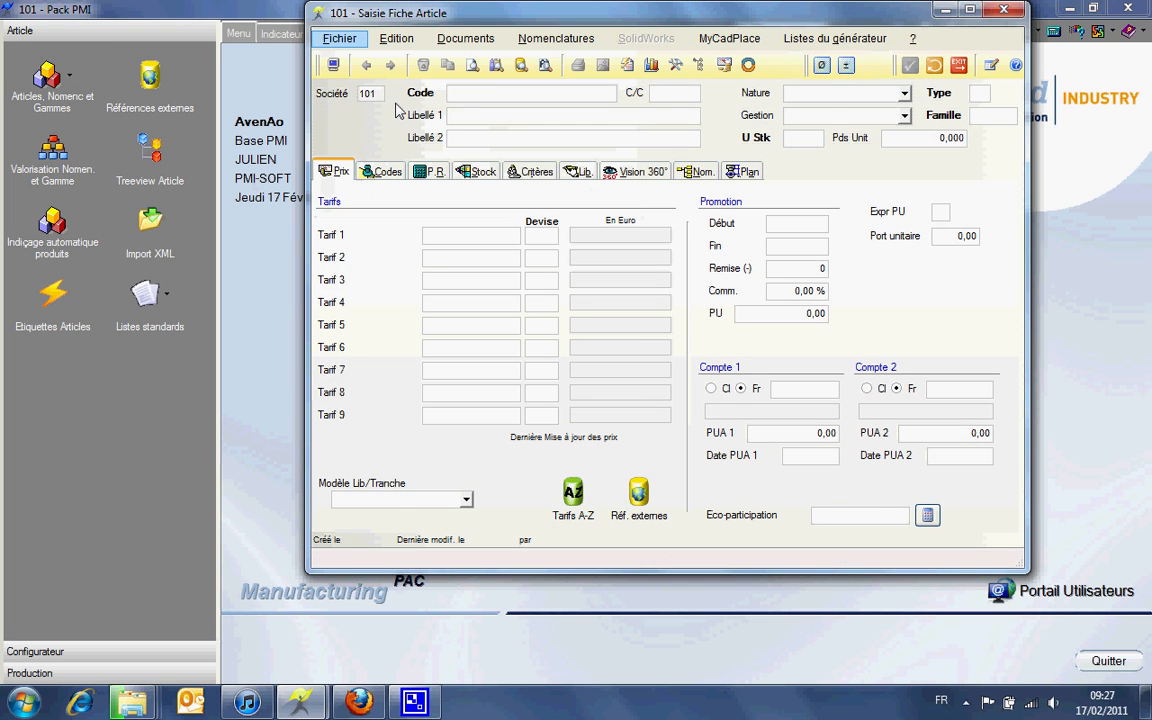
{"action": "left_click", "coordinate": [478, 172]}
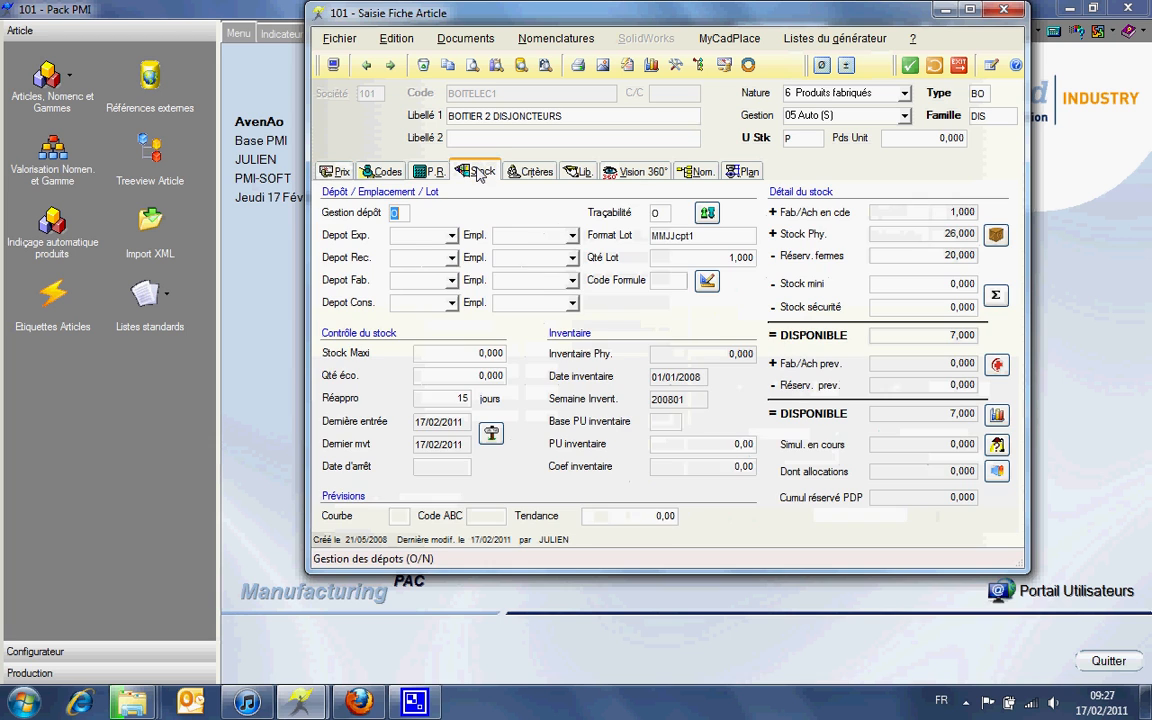
Check the article's Traçabilité, Format Lot and Qté Lot settings.
{"action": "left_click", "coordinate": [659, 214]}
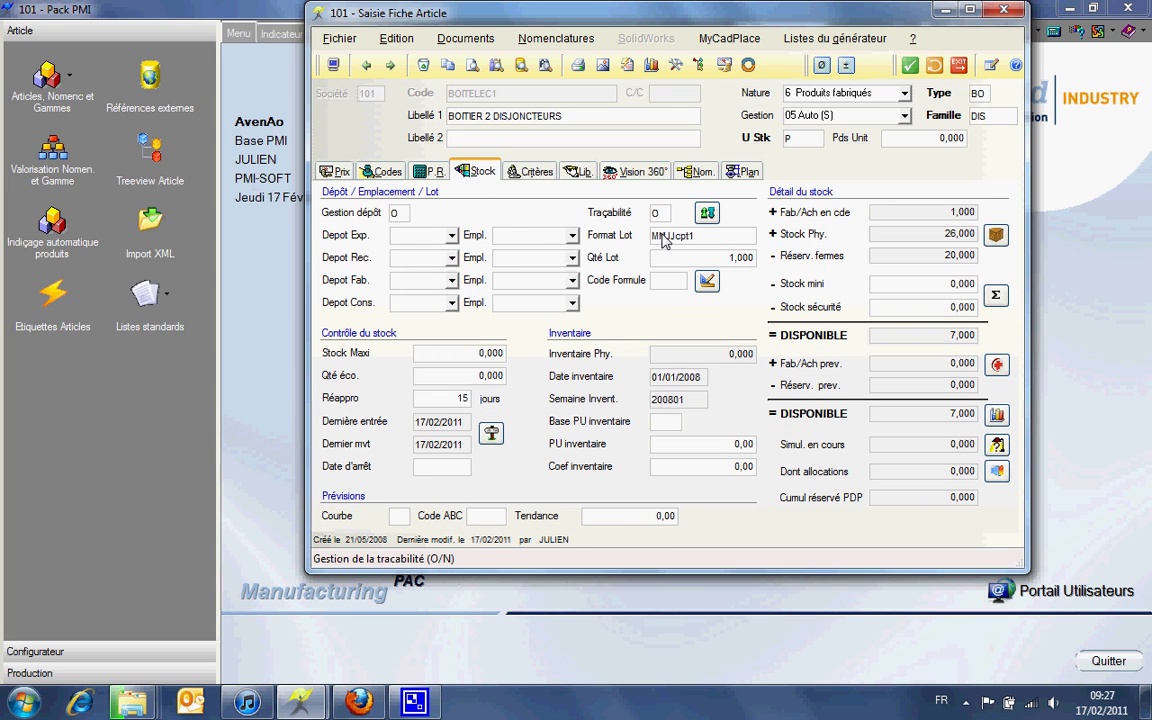
{"action": "left_click", "coordinate": [732, 258]}
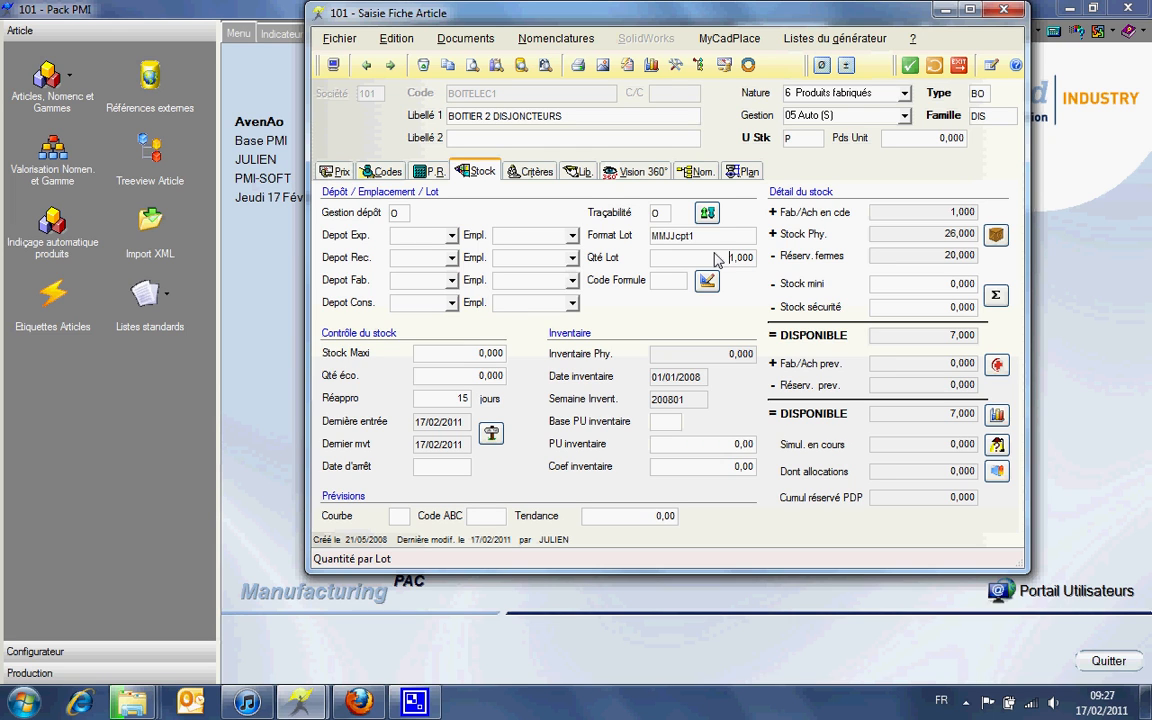
{"action": "double_click", "coordinate": [732, 259]}
{"action": "left_click", "coordinate": [724, 259]}
Open the stock movements for BOITELEC1 and enter a manual stock entry with a quantity of 10.
{"action": "left_click", "coordinate": [490, 436]}
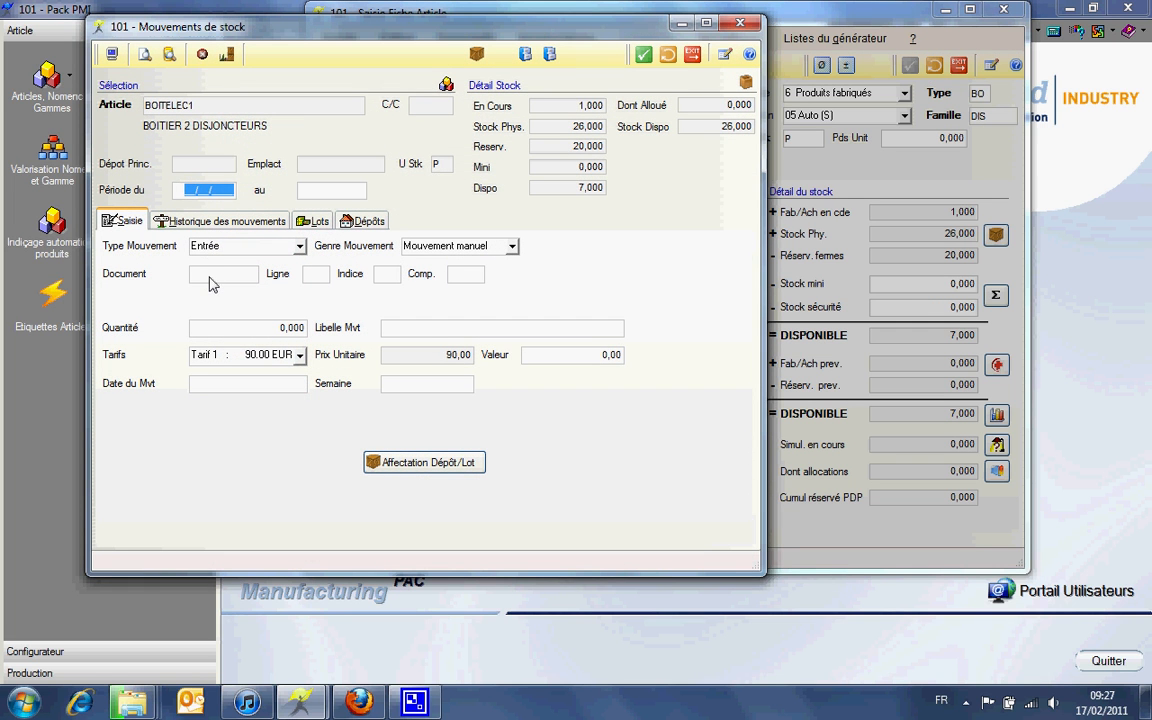
{"action": "left_click", "coordinate": [219, 327]}
{"action": "left_click", "coordinate": [257, 323]}
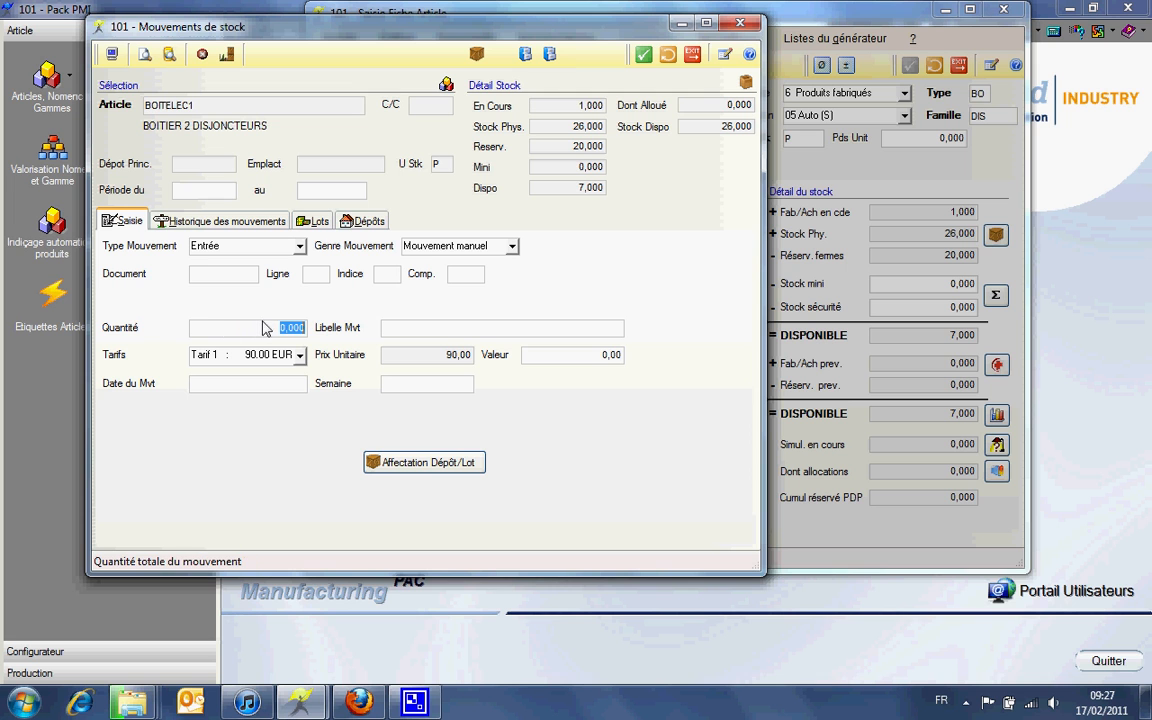
{"action": "type", "text": "10"}
{"action": "key", "text": "Return"}
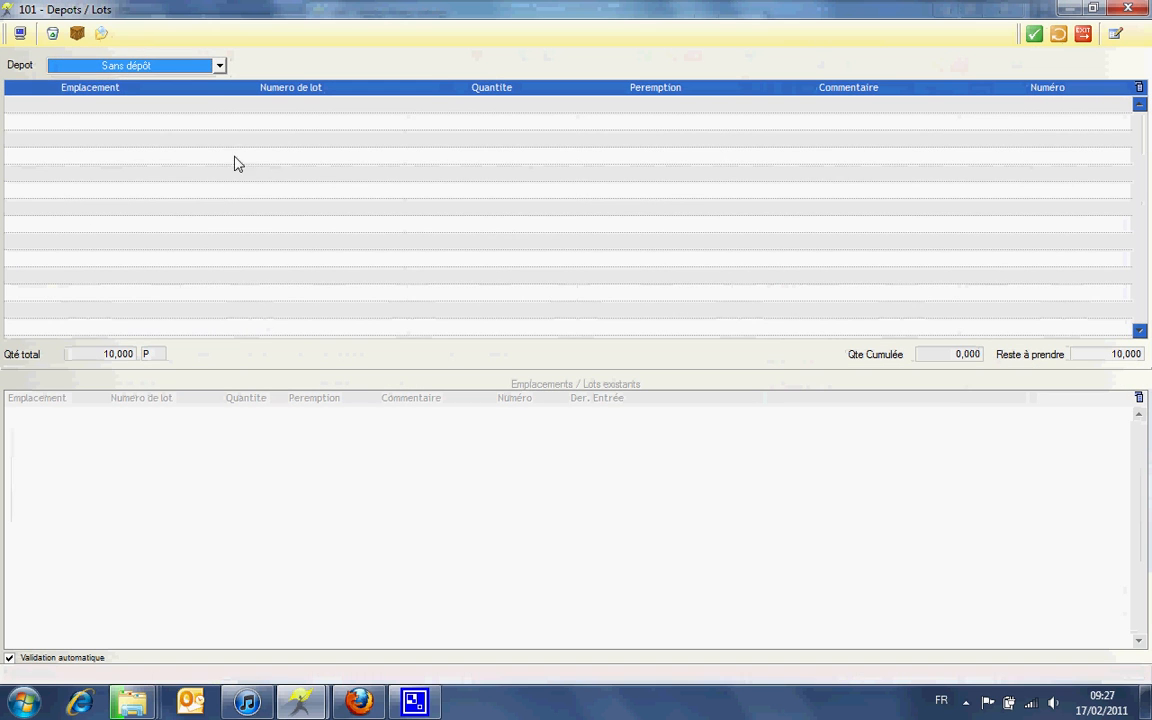
Allocate the stock entry to depot EXT, location SALLE 02, with automatically generated lot numbers, and validate the allocation.
{"action": "left_click", "coordinate": [221, 66]}
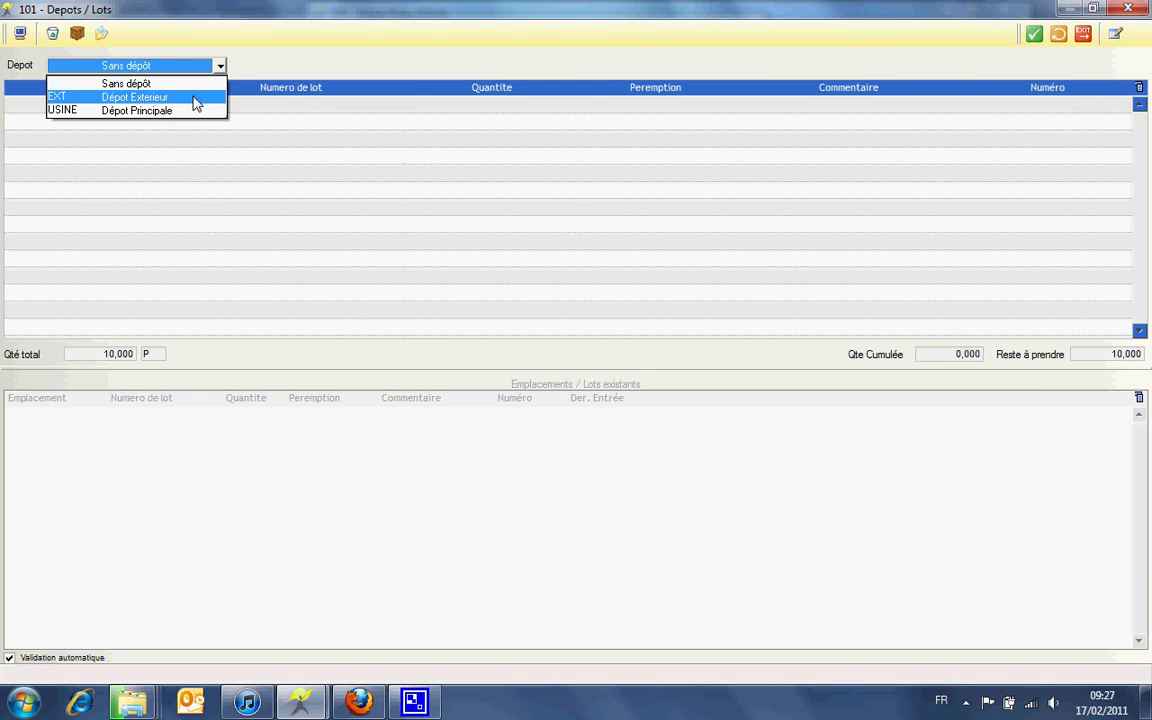
{"action": "left_click", "coordinate": [193, 101]}
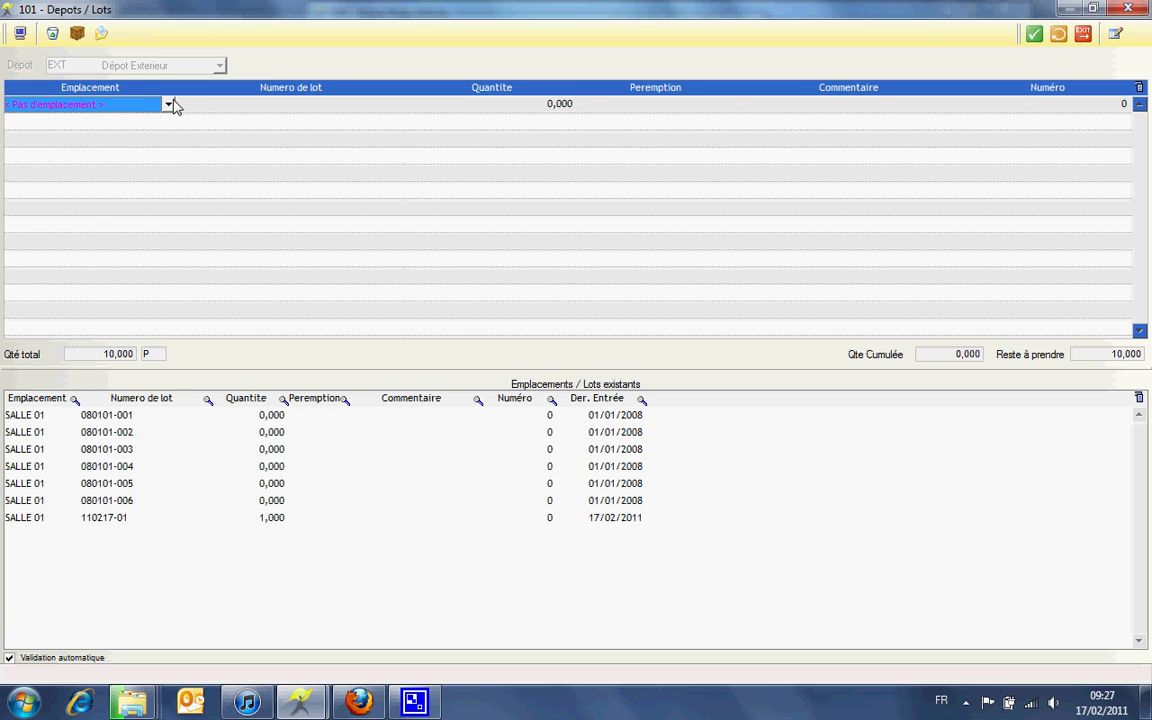
{"action": "left_click", "coordinate": [169, 105]}
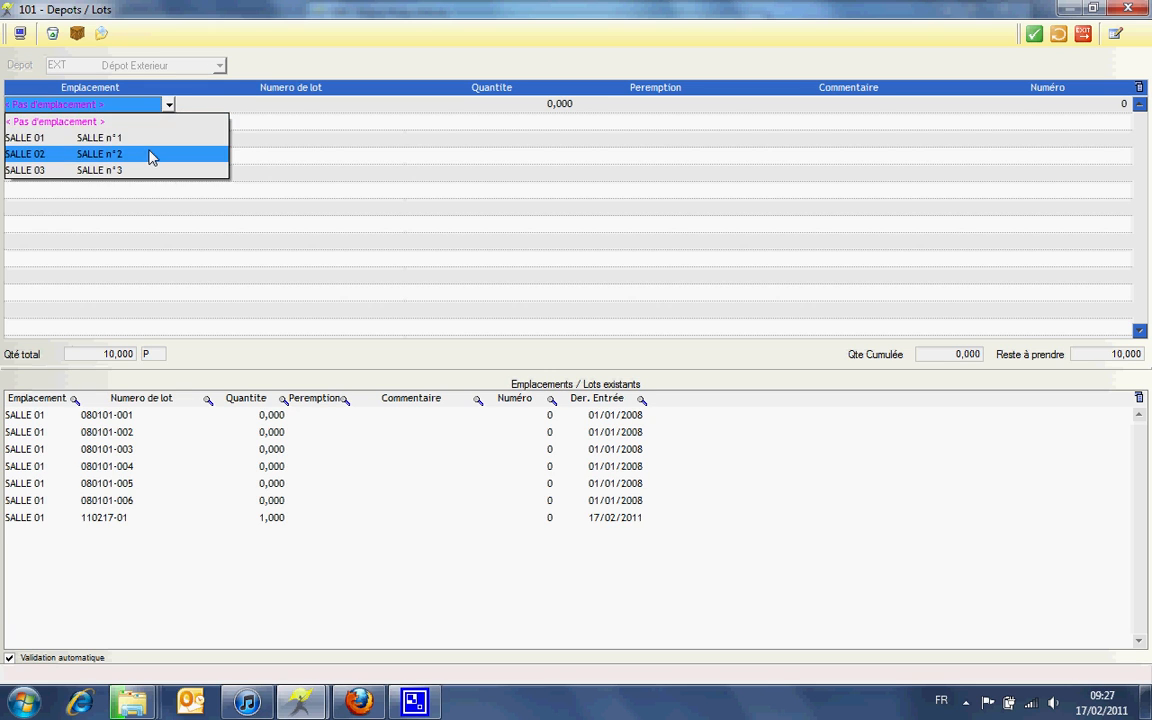
{"action": "left_click", "coordinate": [149, 155]}
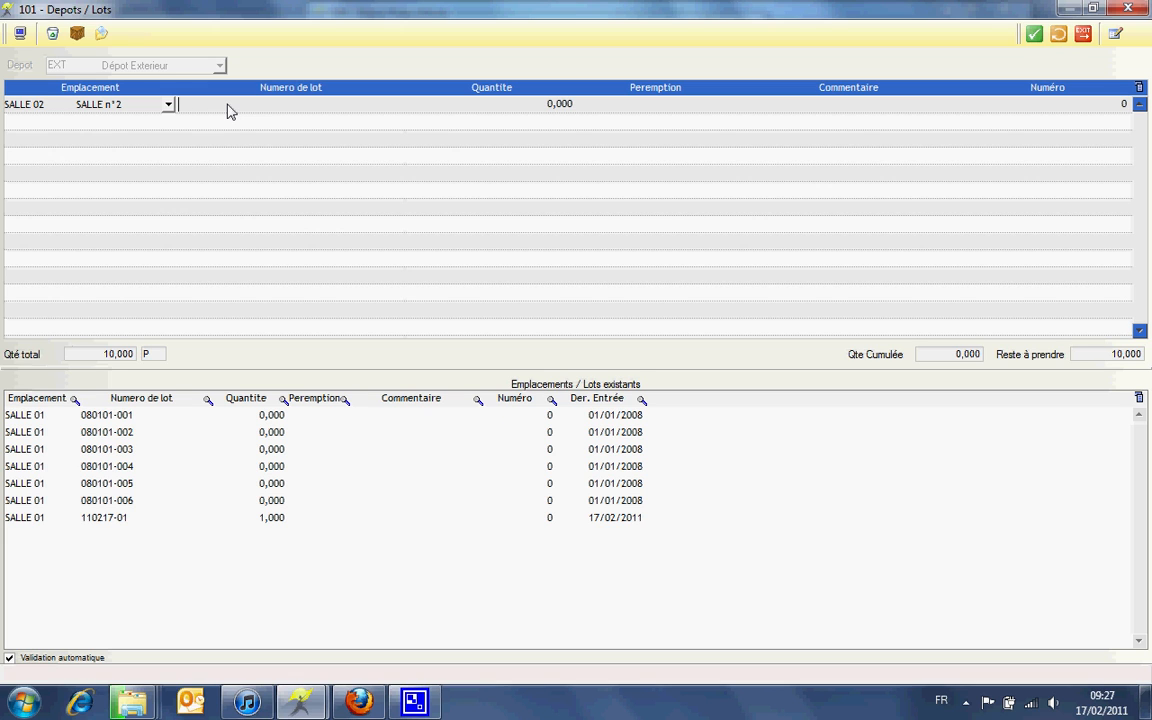
{"action": "left_click", "coordinate": [228, 105]}
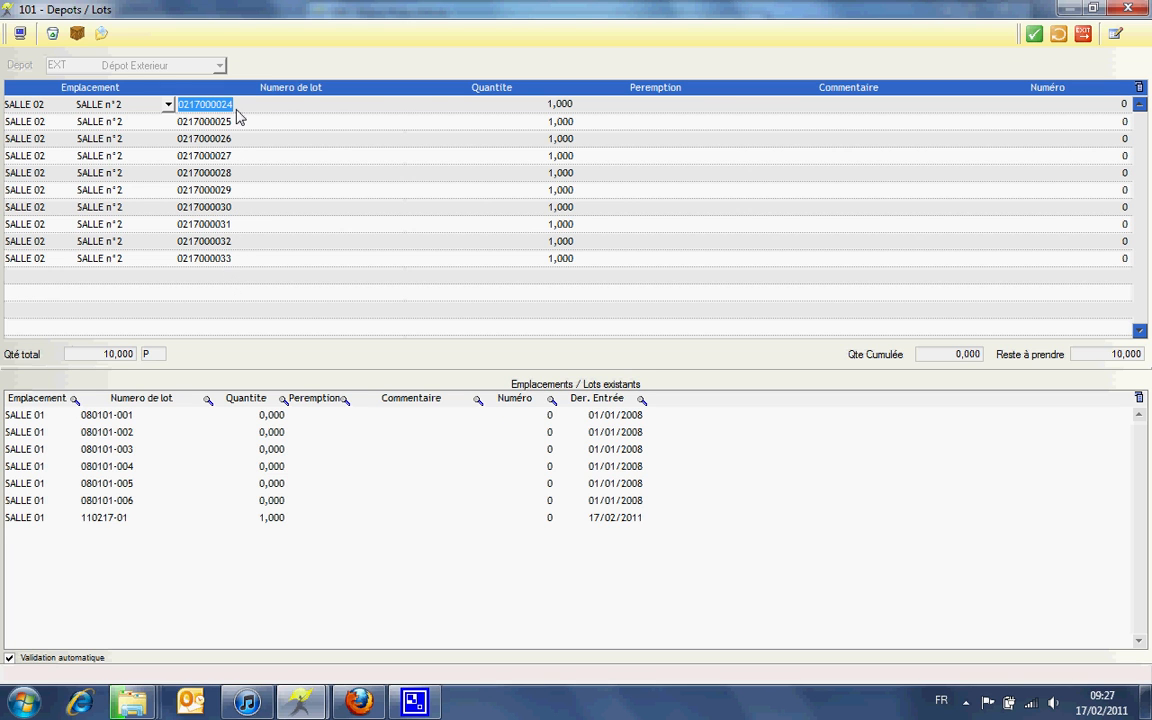
{"action": "left_click", "coordinate": [1035, 34]}
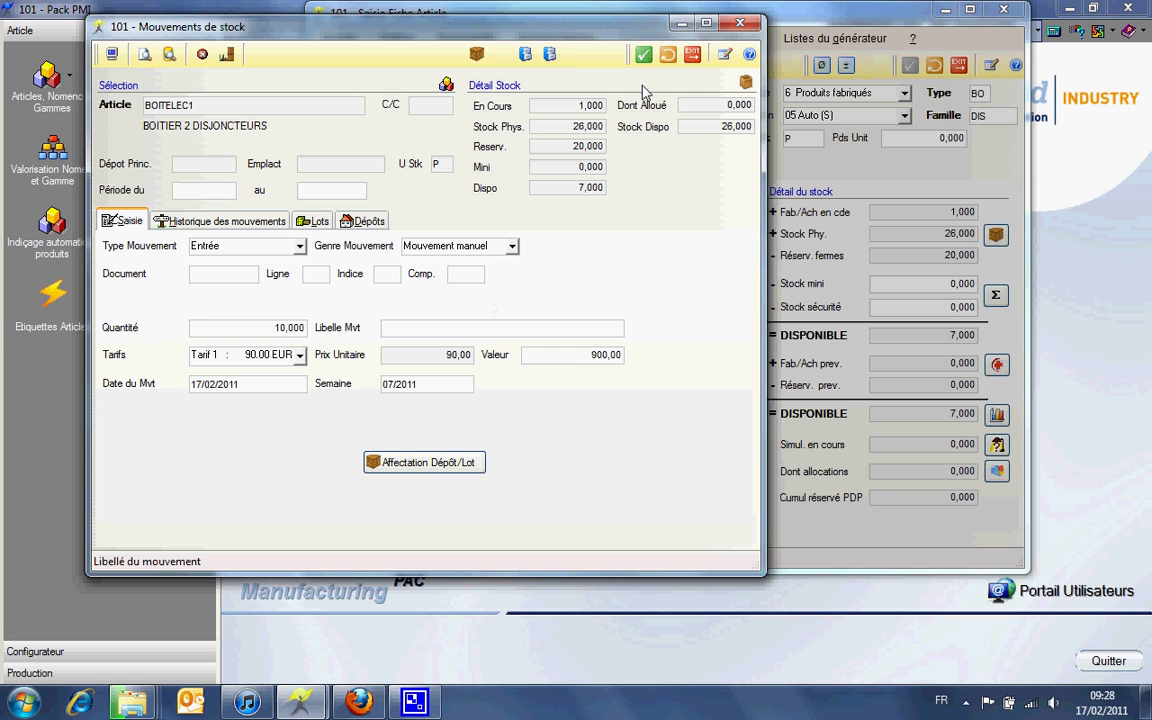
Validate and leave the stock movement, and save and close the BOITELEC1 article record.
{"action": "left_click", "coordinate": [643, 55]}
{"action": "left_click", "coordinate": [692, 54]}
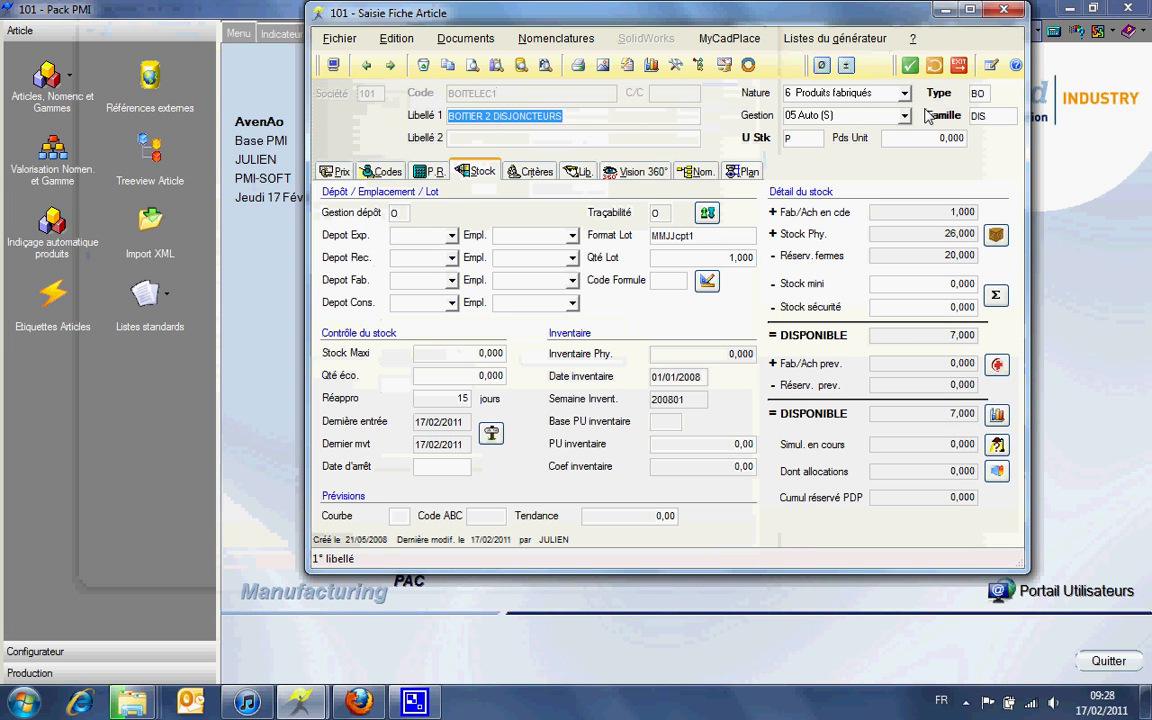
{"action": "left_click", "coordinate": [909, 65]}
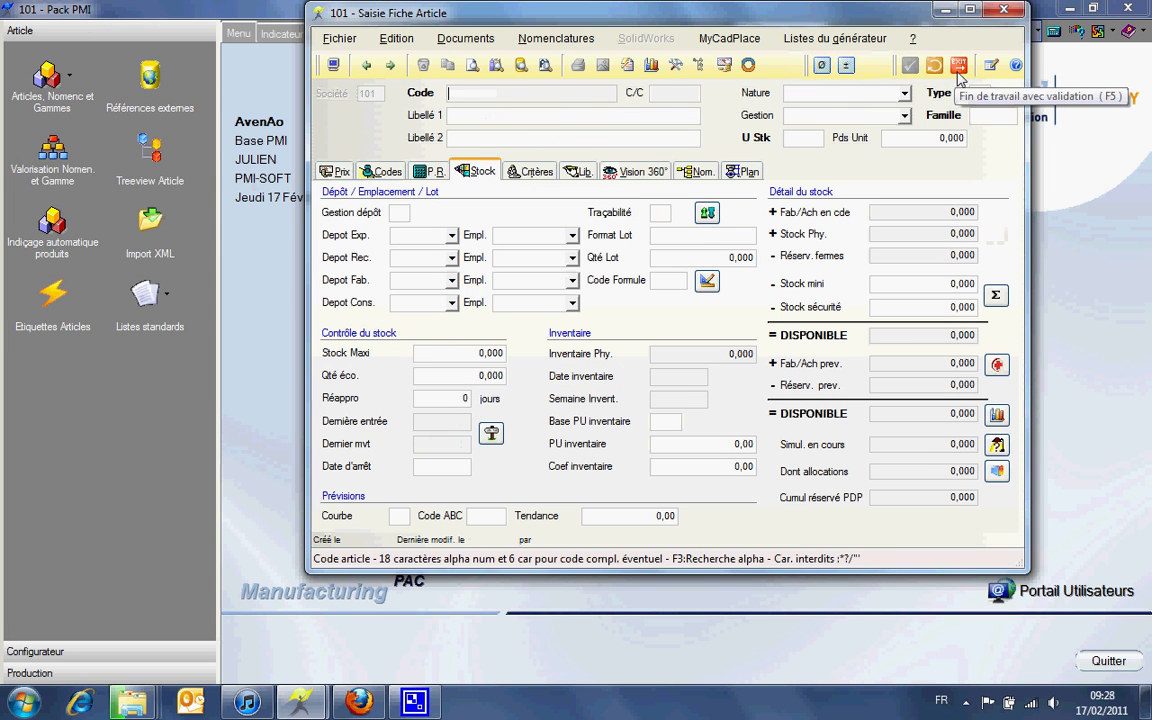
{"action": "left_click", "coordinate": [958, 72]}
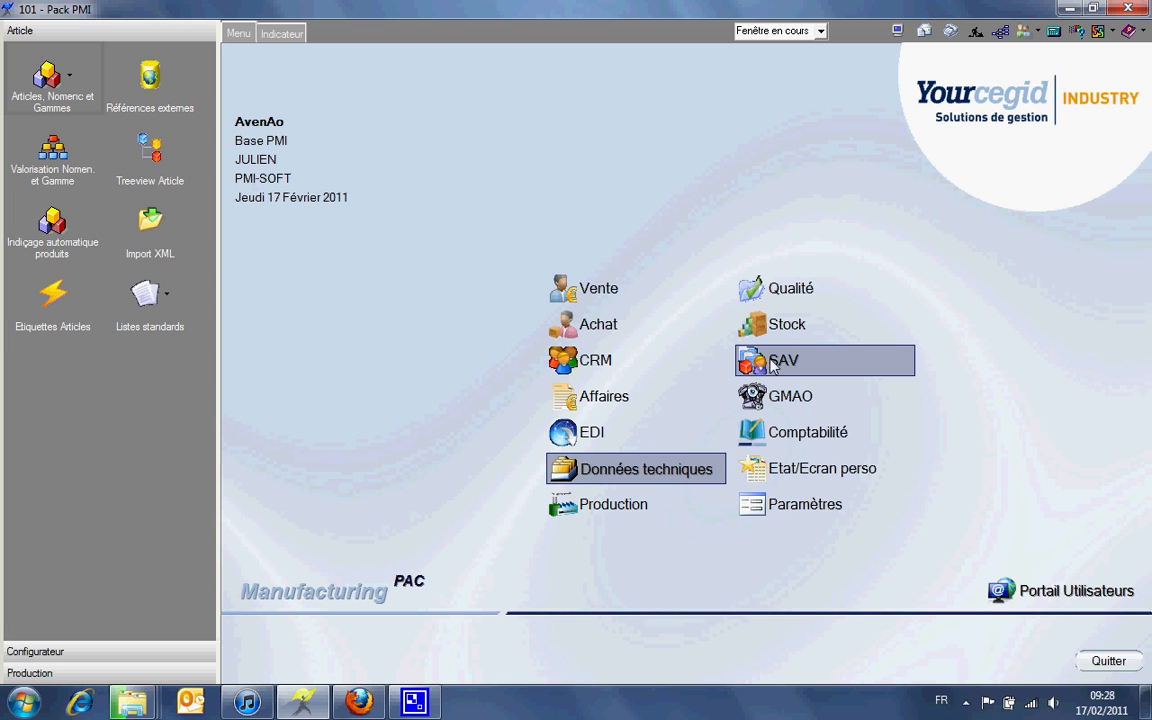
Open the purchasing receipt entry and start a supplier receipt for LEGRAN, ready for its first line.
{"action": "left_click", "coordinate": [615, 338]}
{"action": "left_click", "coordinate": [30, 628]}
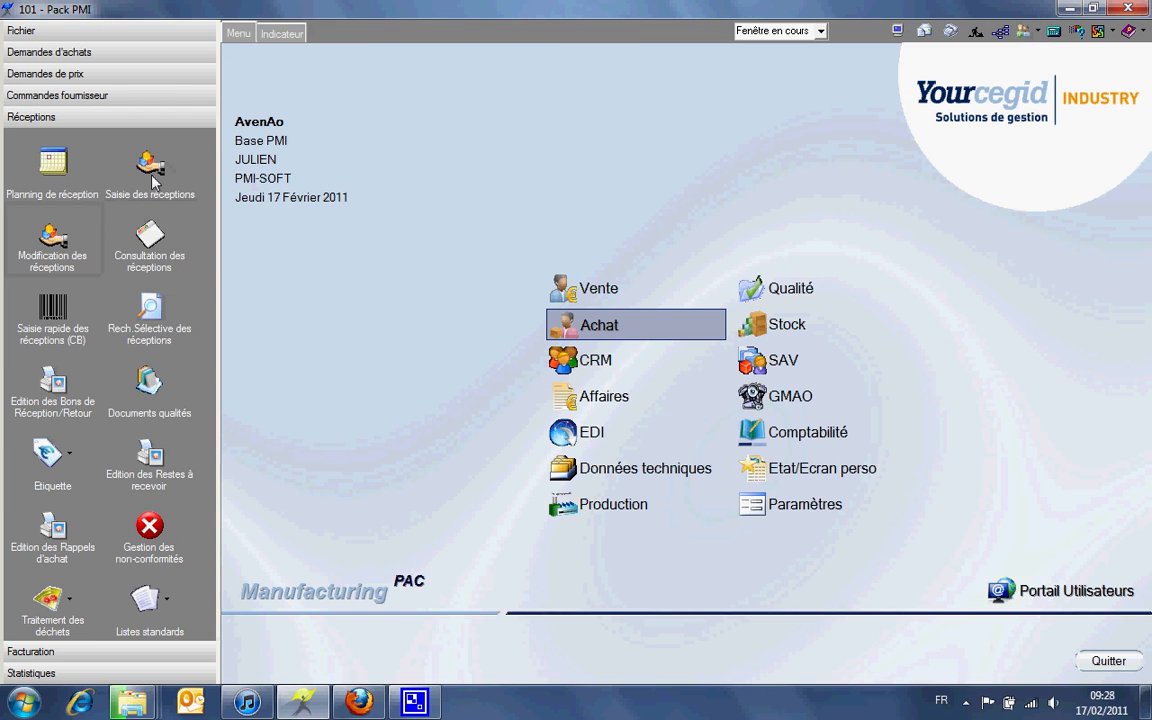
{"action": "left_click", "coordinate": [152, 176]}
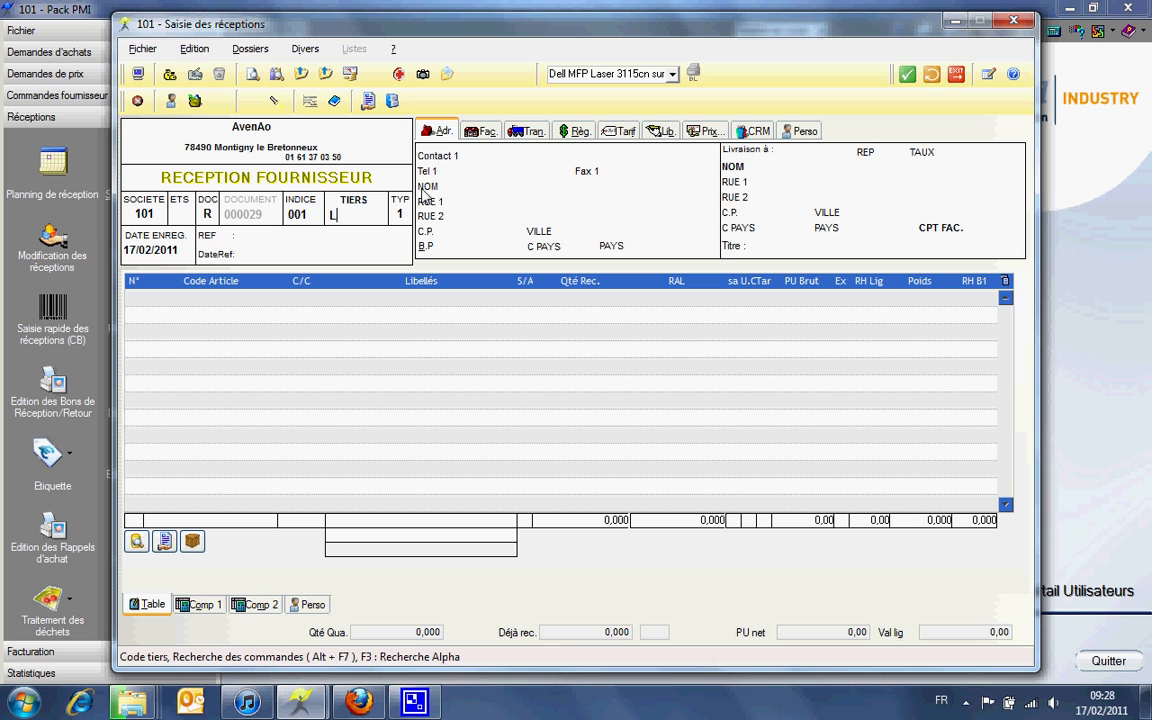
{"action": "type", "text": "LEGRAN"}
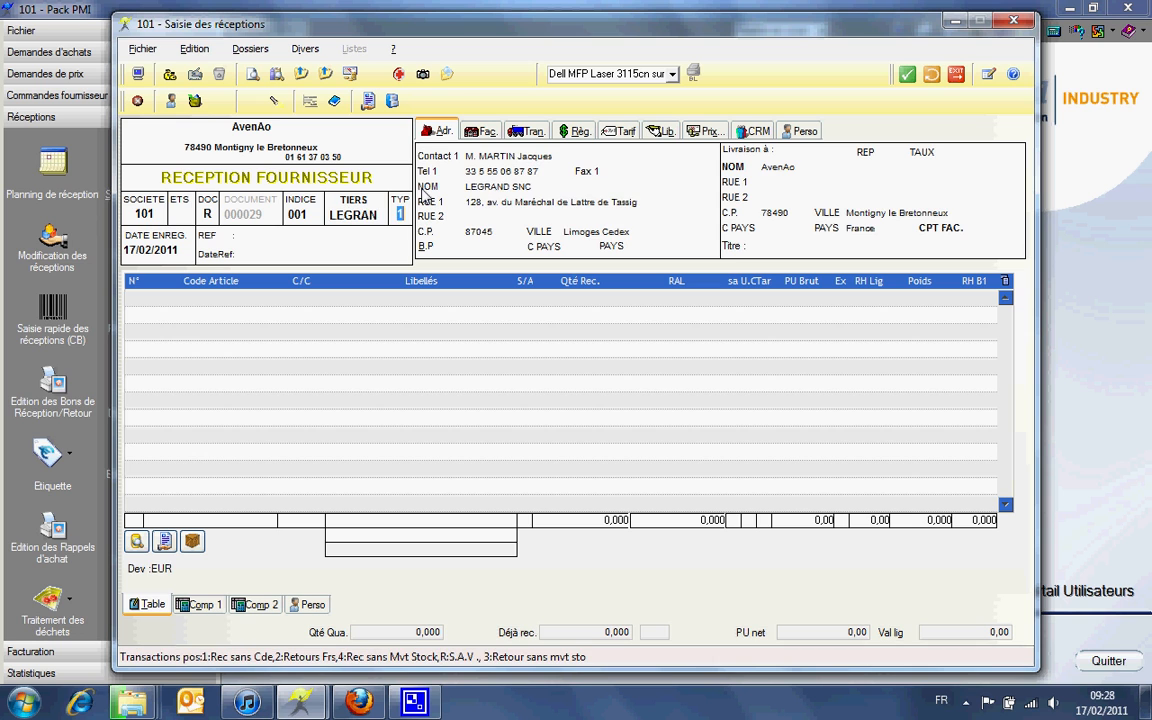
{"action": "left_click", "coordinate": [141, 520]}
{"action": "key", "text": "Return"}
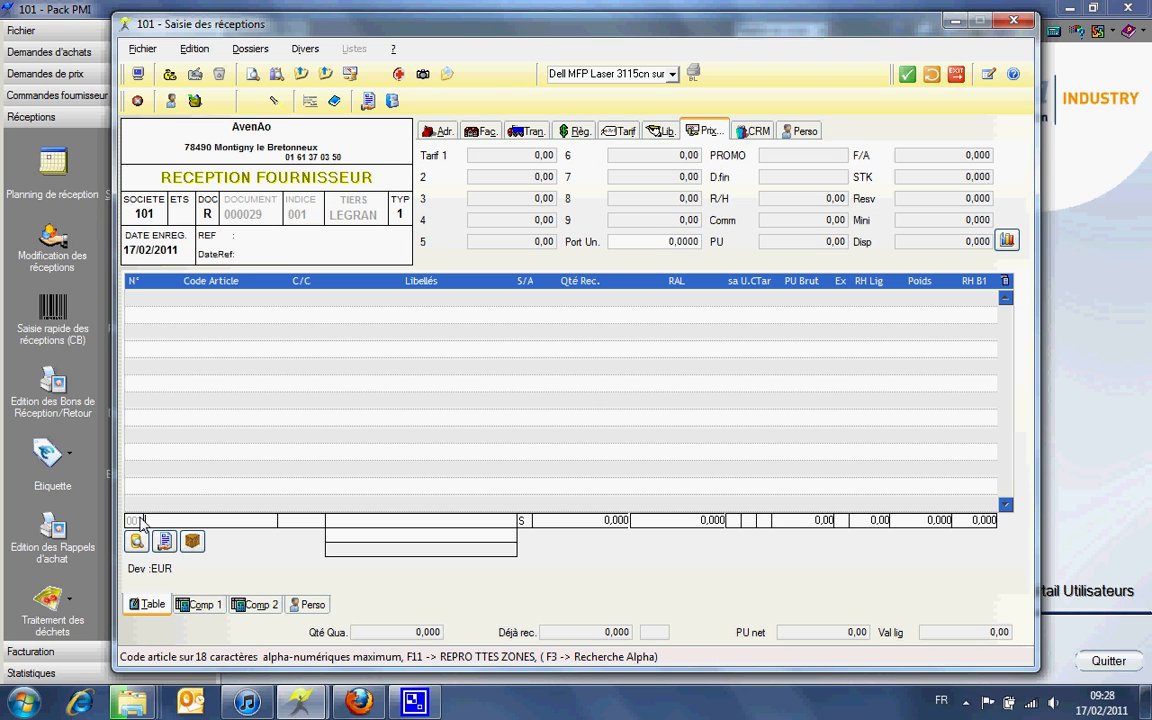
Enter article BOITELEC1 on the receipt's first line with a received quantity of 3.
{"action": "key", "text": "Return"}
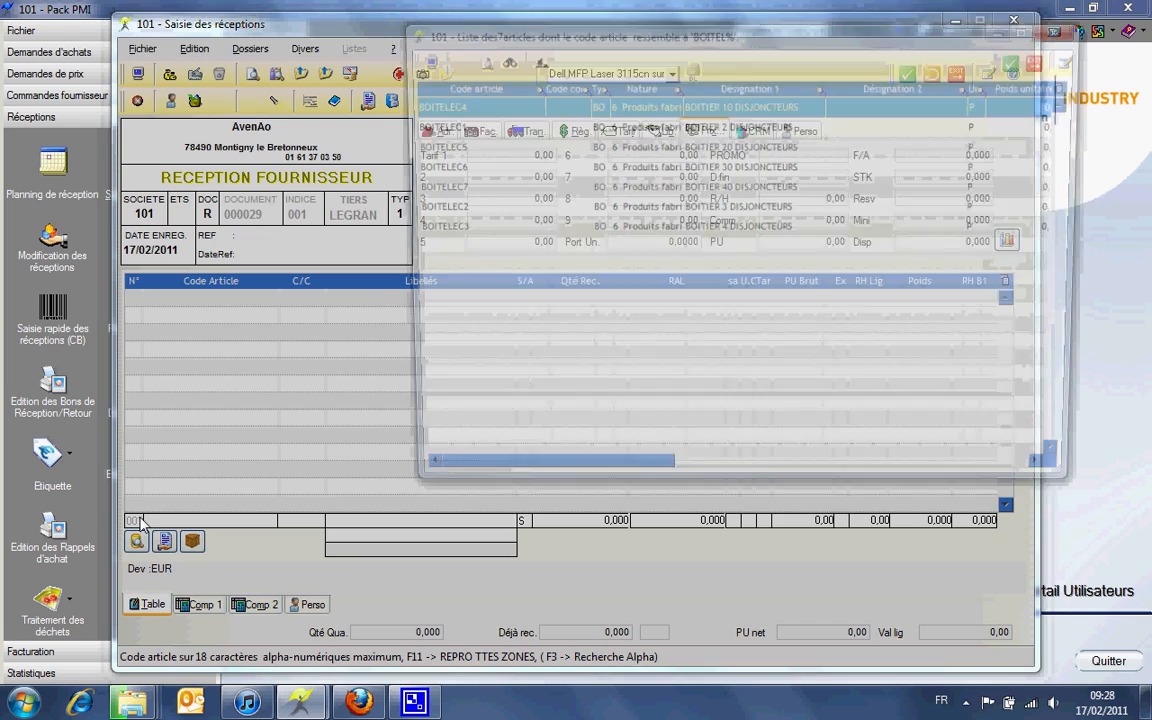
{"action": "double_click", "coordinate": [508, 130]}
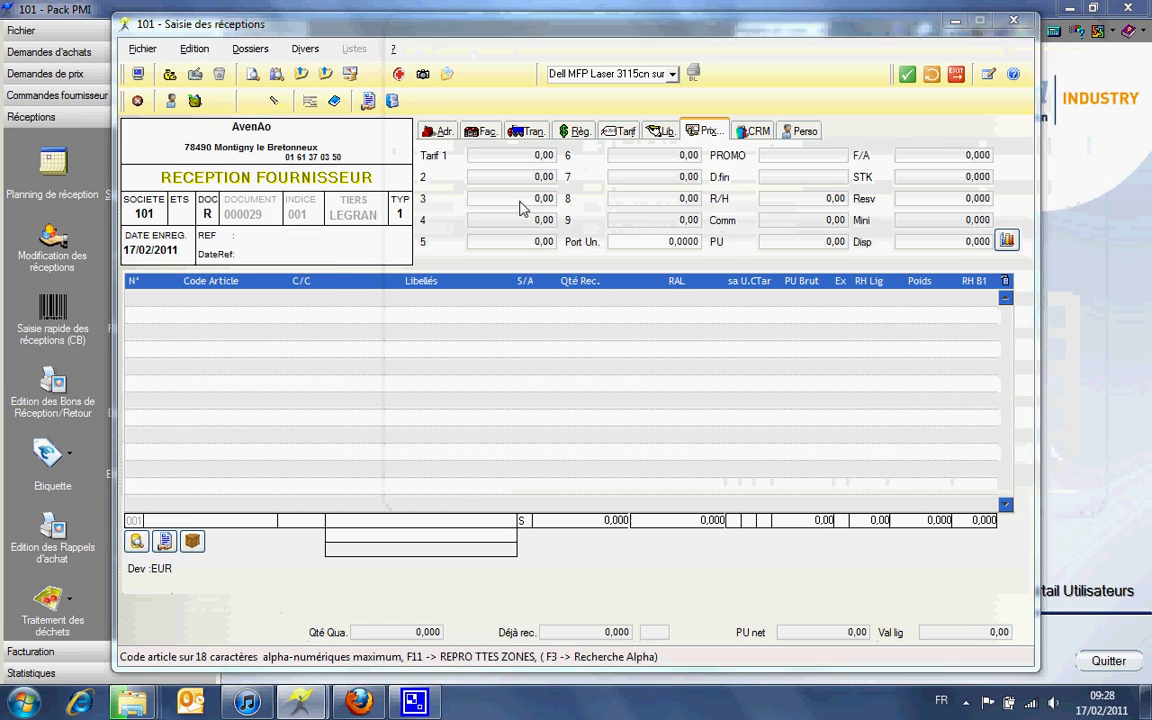
{"action": "type", "text": "3"}
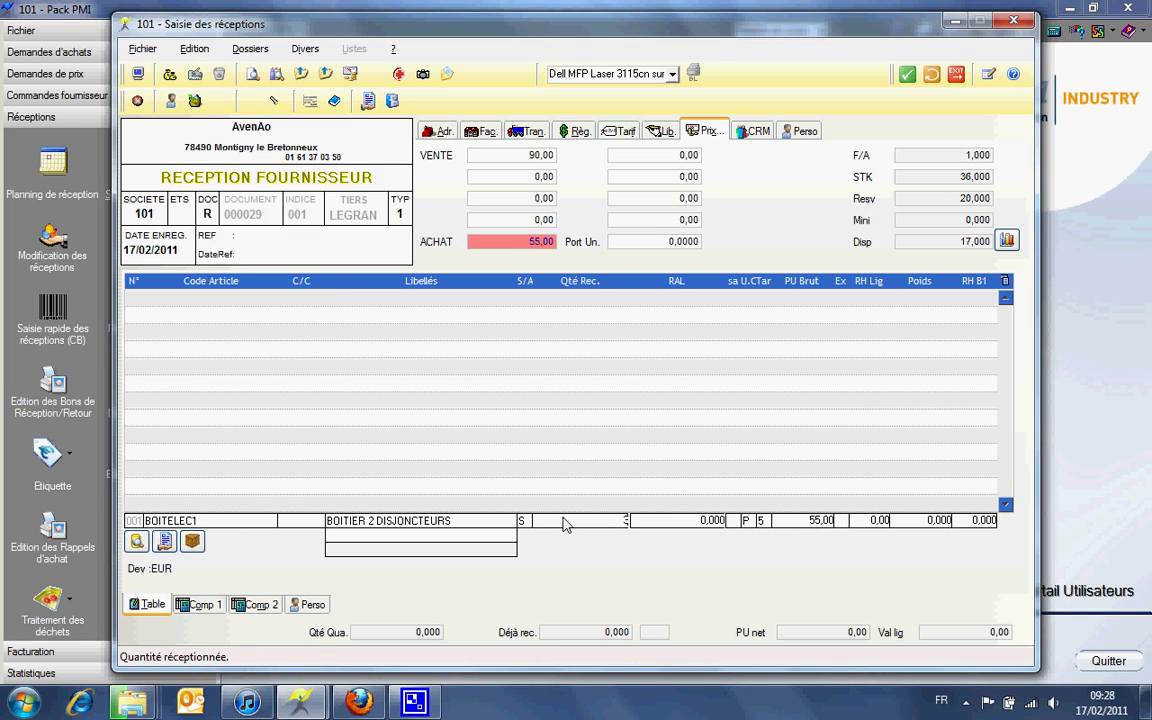
{"action": "key", "text": "Return"}
Allocate the received quantity to depot EXT, location SALLE 01, with automatically generated lot numbers, and validate the receipt line.
{"action": "left_click", "coordinate": [219, 66]}
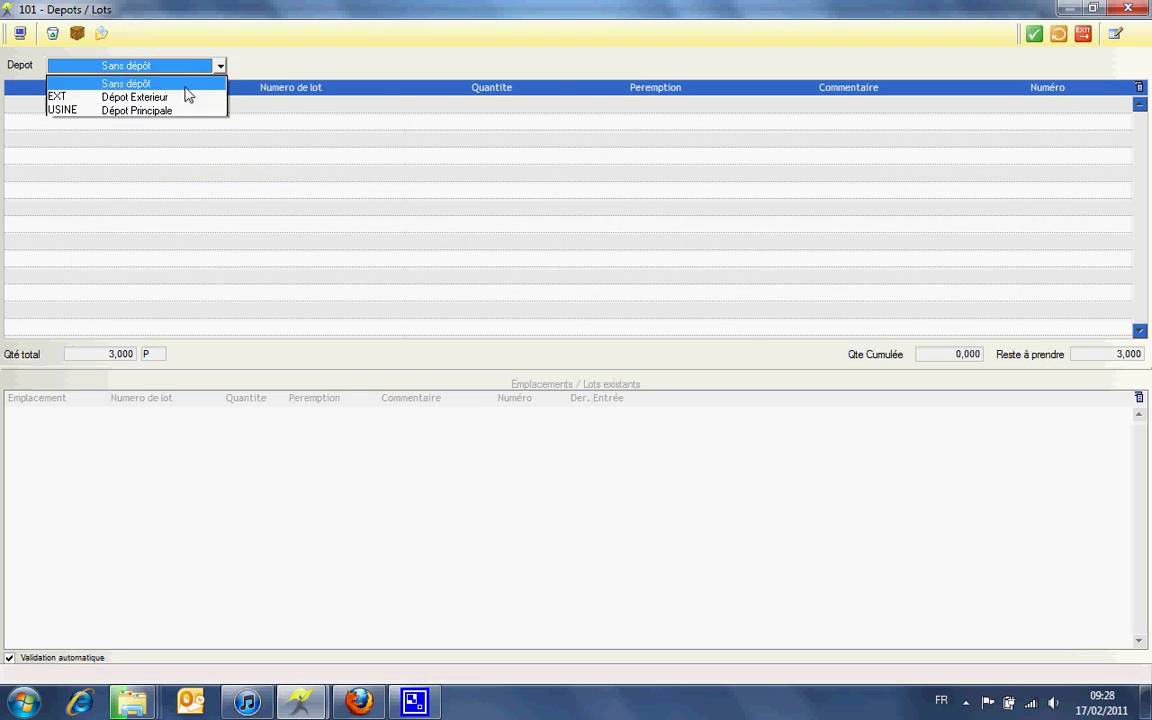
{"action": "left_click", "coordinate": [155, 100]}
{"action": "left_click", "coordinate": [207, 105]}
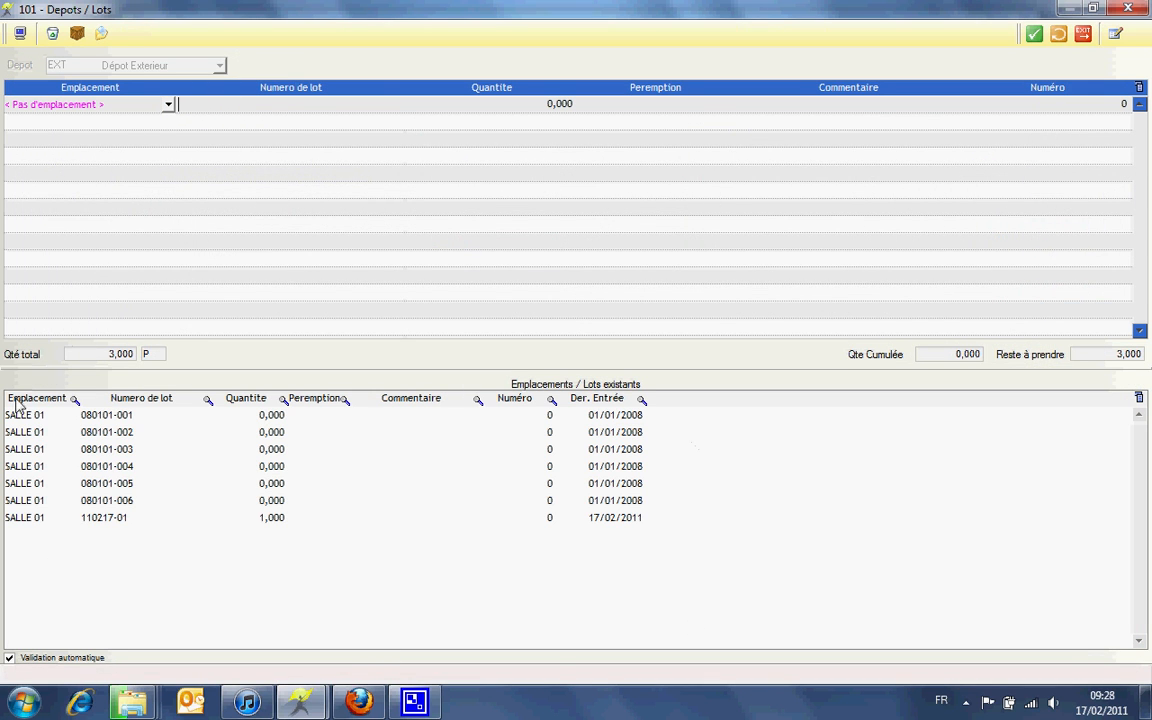
{"action": "left_click", "coordinate": [168, 105]}
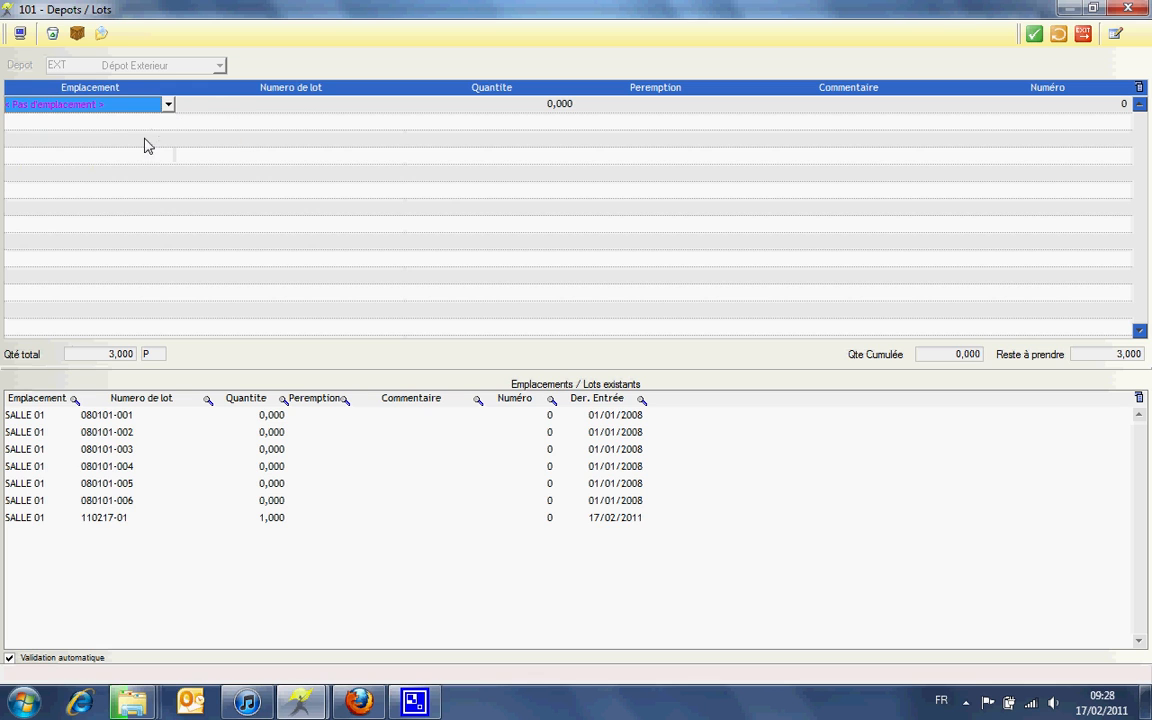
{"action": "left_click", "coordinate": [168, 105]}
{"action": "left_click", "coordinate": [150, 136]}
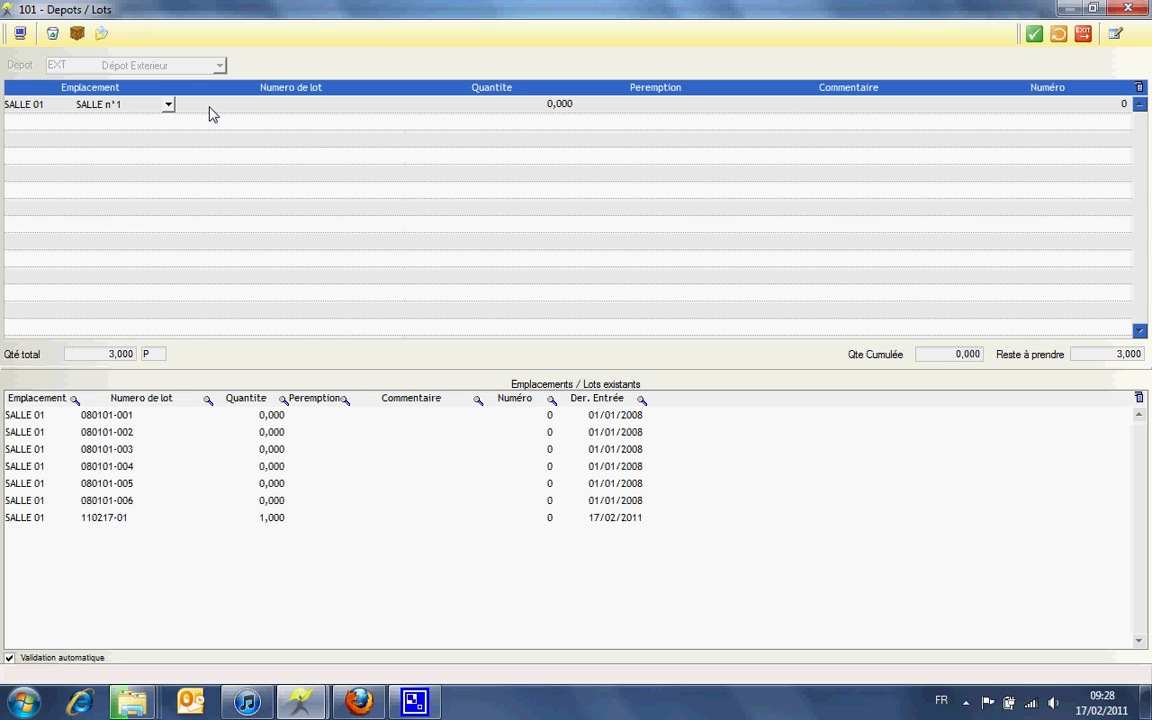
{"action": "left_click", "coordinate": [209, 107]}
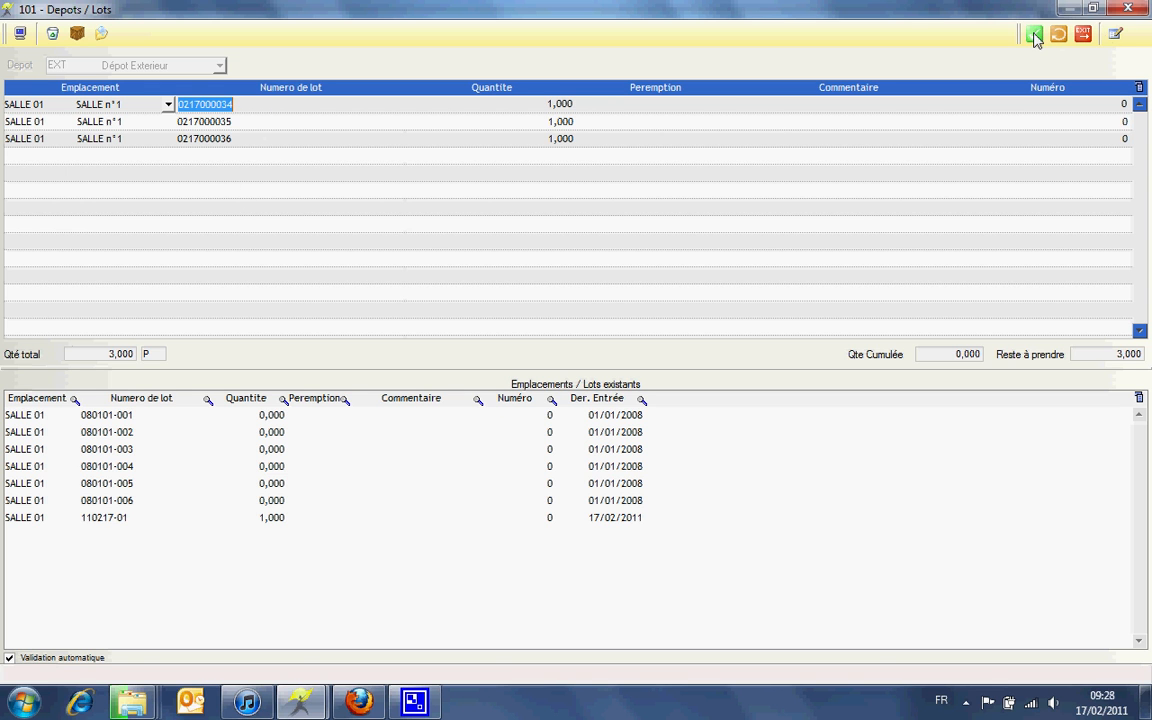
{"action": "left_click", "coordinate": [1112, 35]}
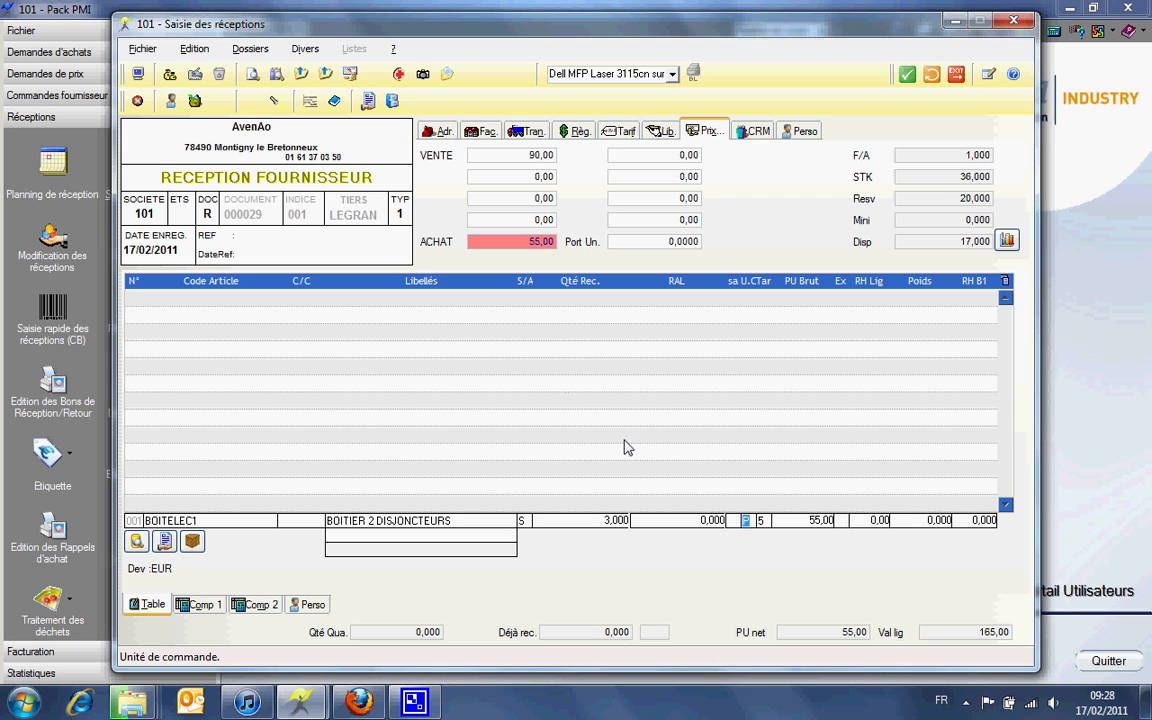
{"action": "key", "text": "Return"}
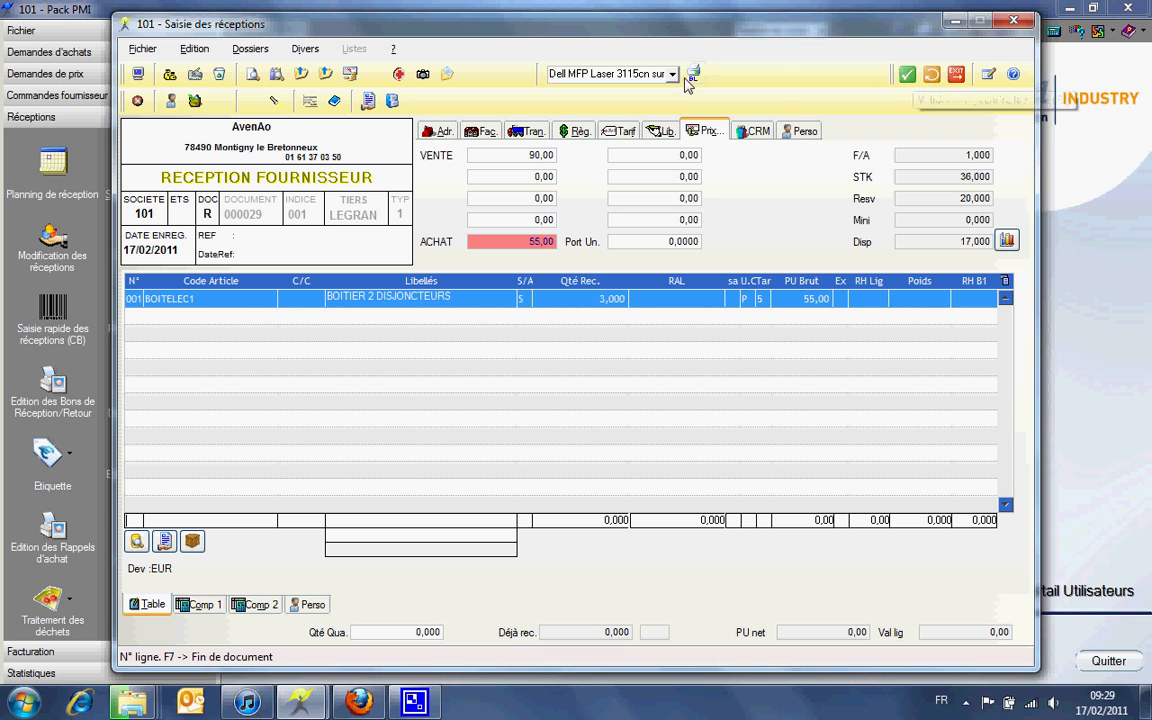
Set the receipt note's output to Aperçu avant impression and check the lots listed under BOITELEC1 in the preview.
{"action": "left_click", "coordinate": [673, 74]}
{"action": "left_click", "coordinate": [661, 106]}
{"action": "left_click", "coordinate": [693, 73]}
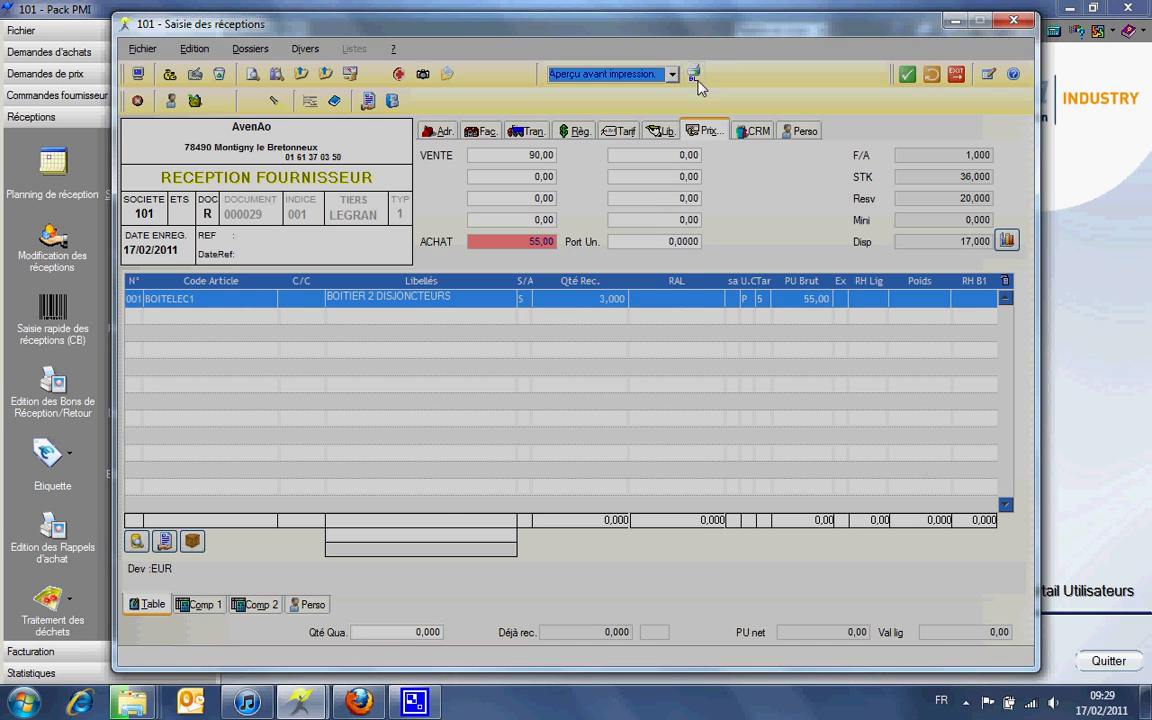
{"action": "double_click", "coordinate": [548, 326]}
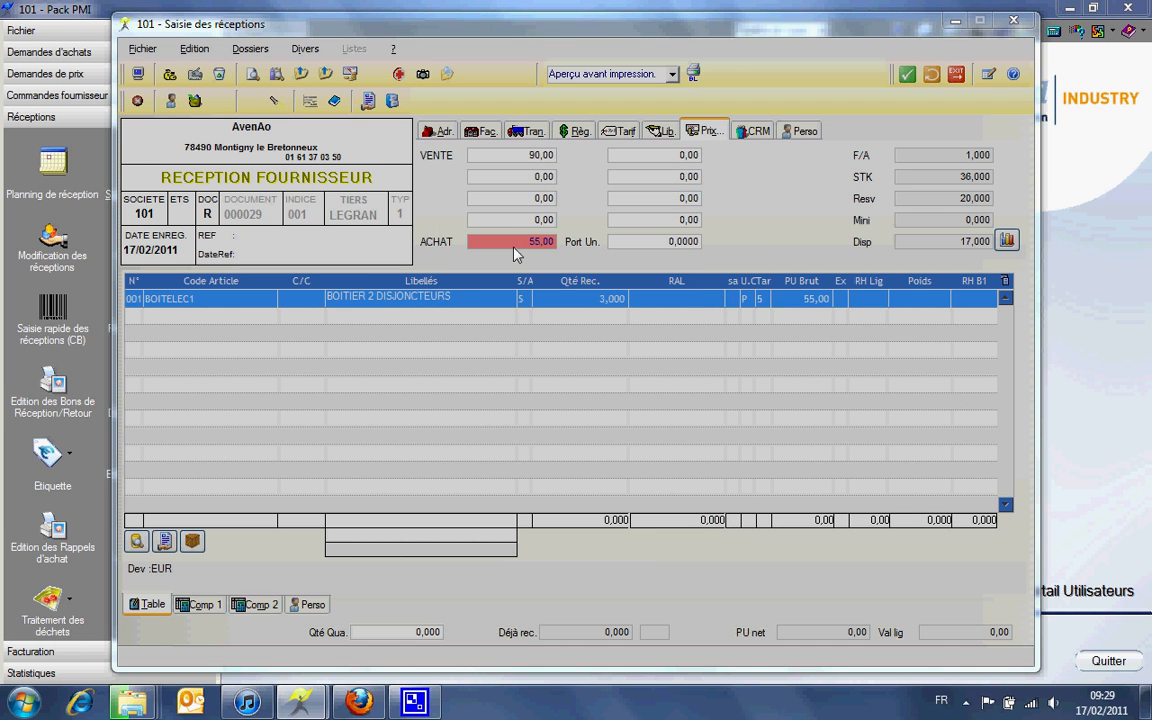
{"action": "double_click", "coordinate": [519, 208]}
{"action": "scroll", "coordinate": [480, 424], "scroll_direction": "down", "scroll_amount": 2}
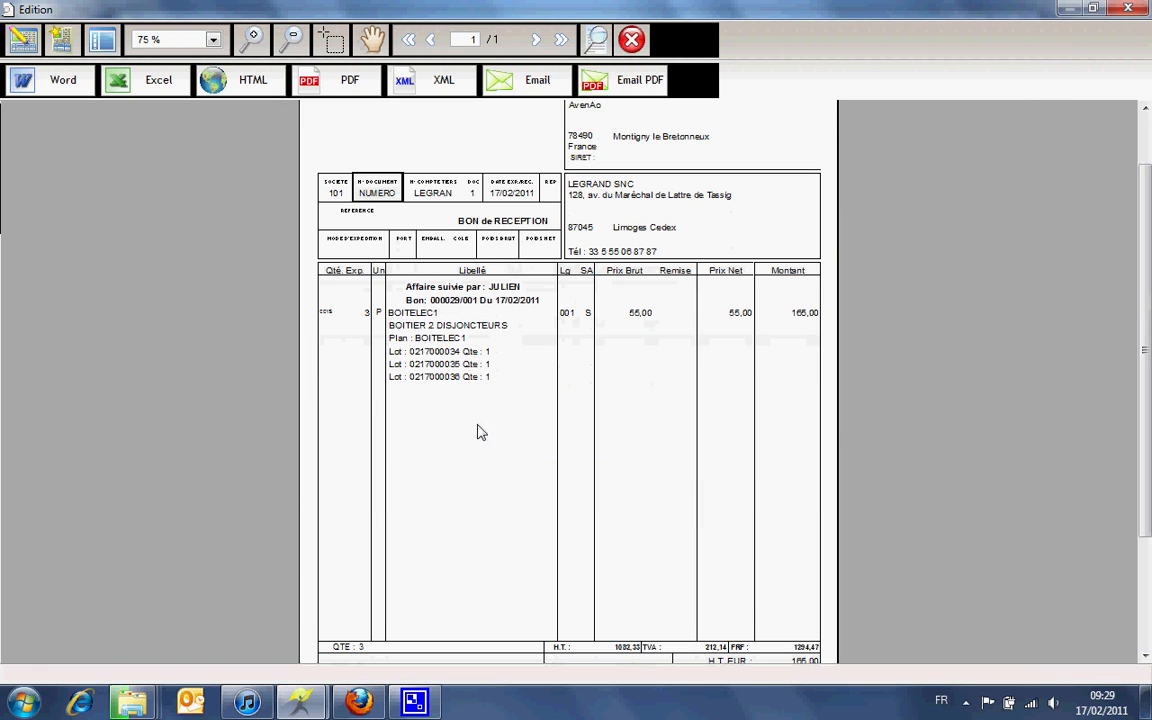
{"action": "scroll", "coordinate": [474, 350], "scroll_direction": "up", "scroll_amount": 2}
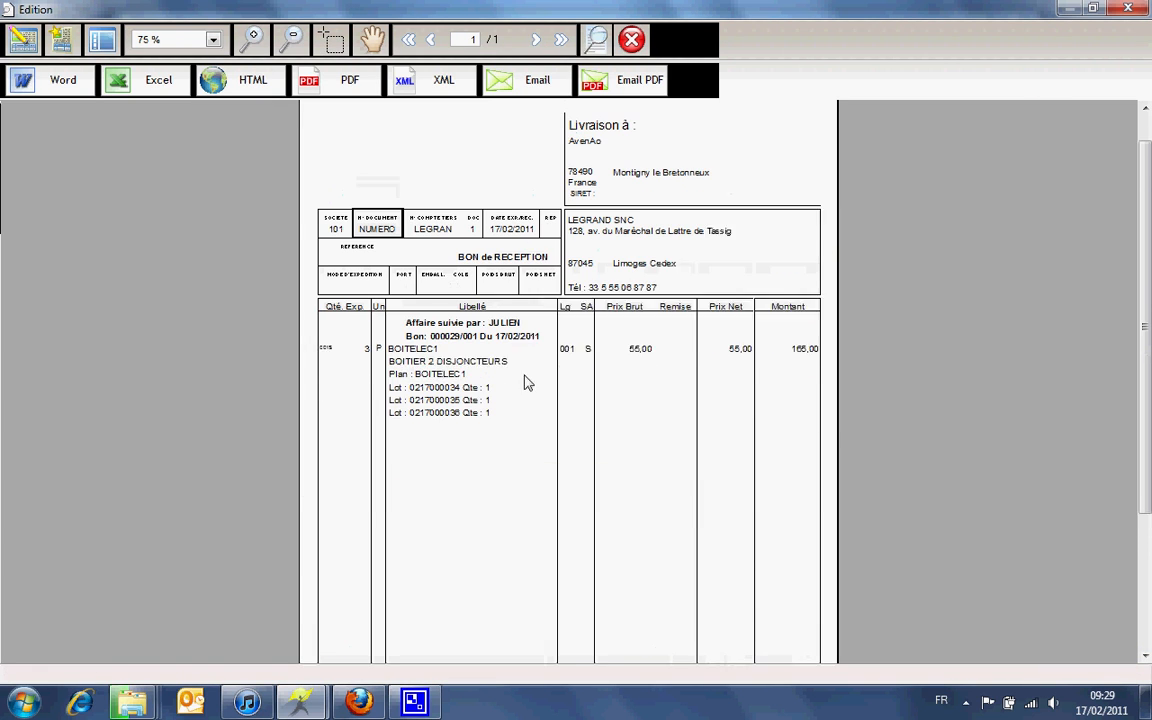
Close the print preview, and validate and leave the supplier receipt.
{"action": "left_click", "coordinate": [632, 40]}
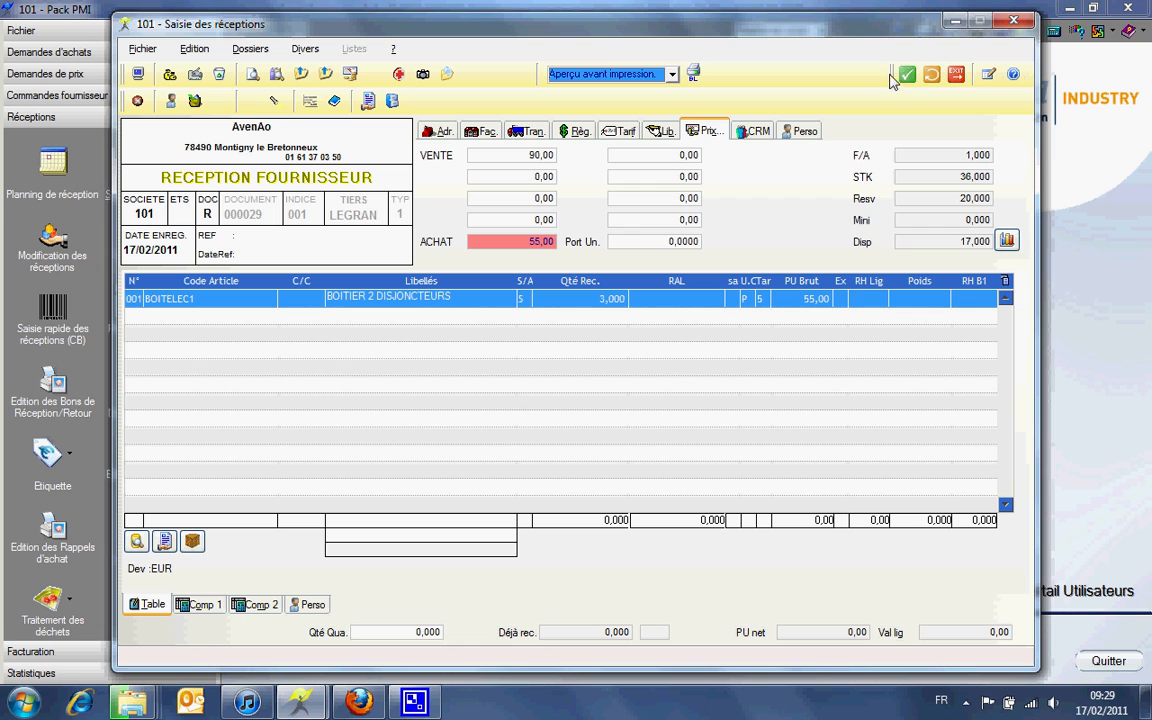
{"action": "left_click", "coordinate": [905, 74]}
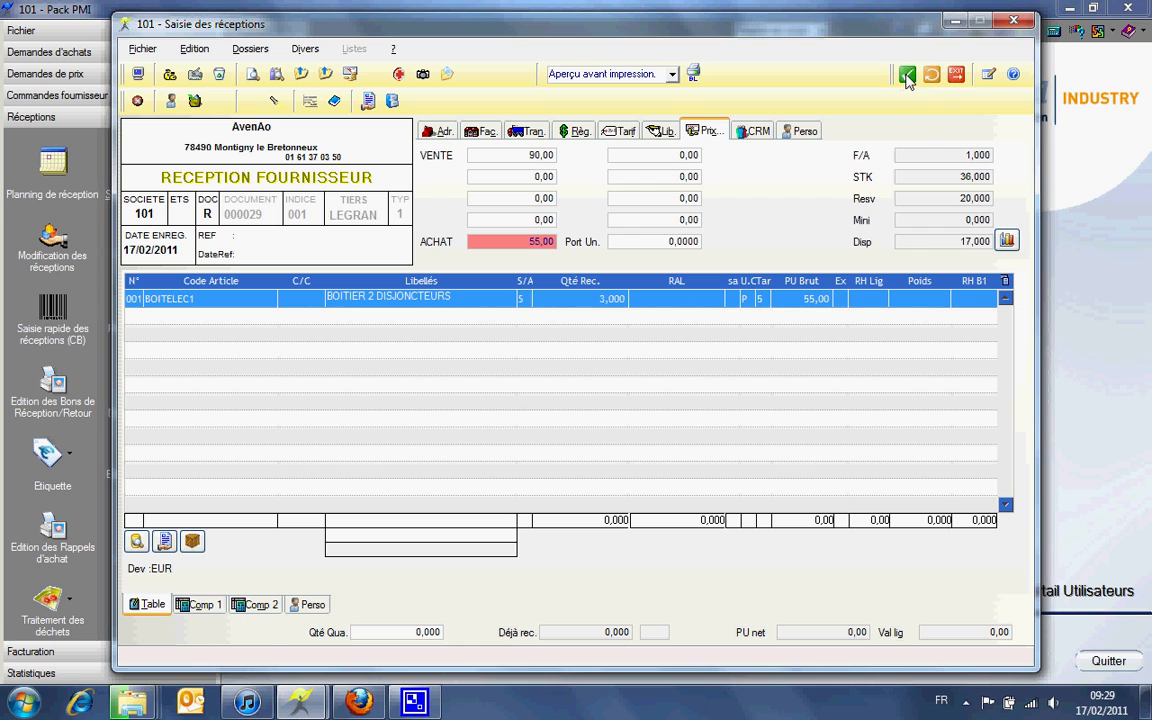
{"action": "left_click", "coordinate": [956, 72]}
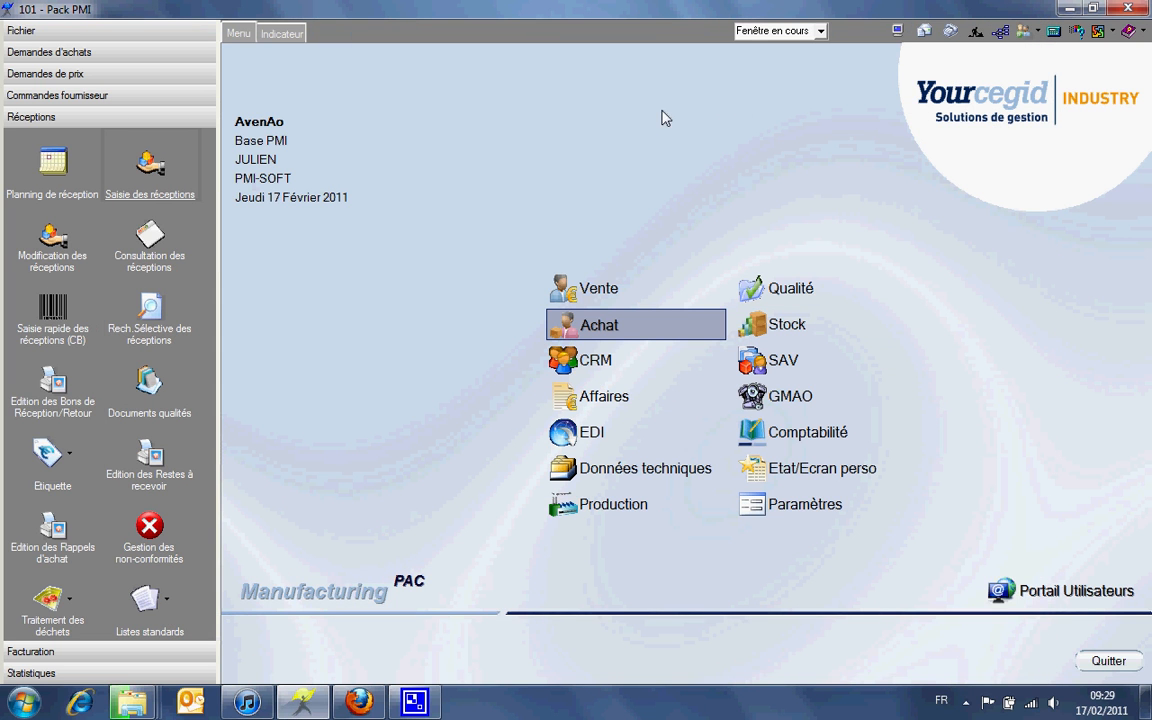
Open the shipment entry from the sales module and start a customer shipment for VINCI, ready for its first line.
{"action": "left_click", "coordinate": [598, 292]}
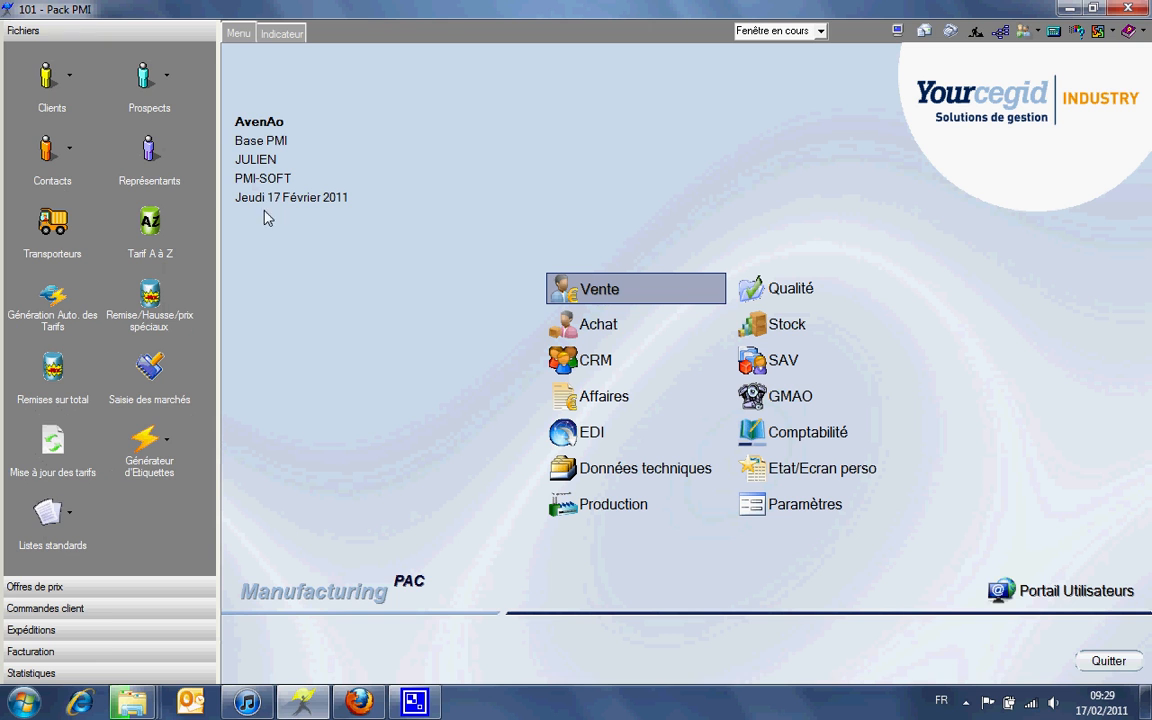
{"action": "left_click", "coordinate": [88, 630]}
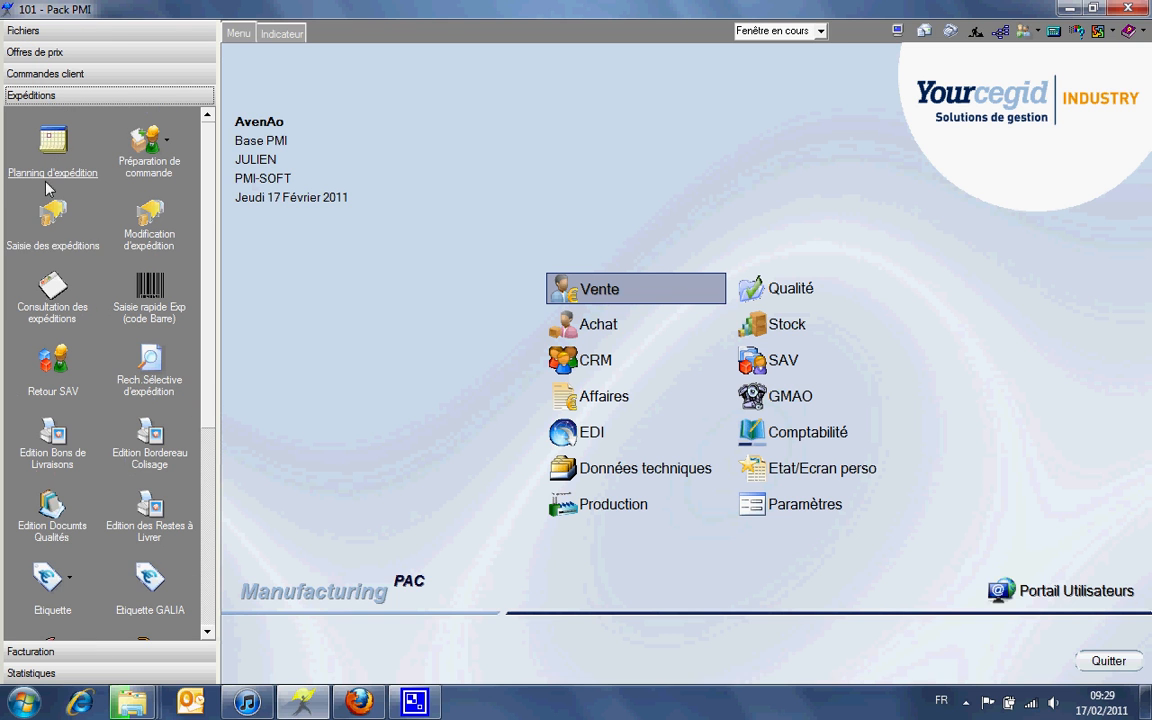
{"action": "left_click", "coordinate": [87, 205]}
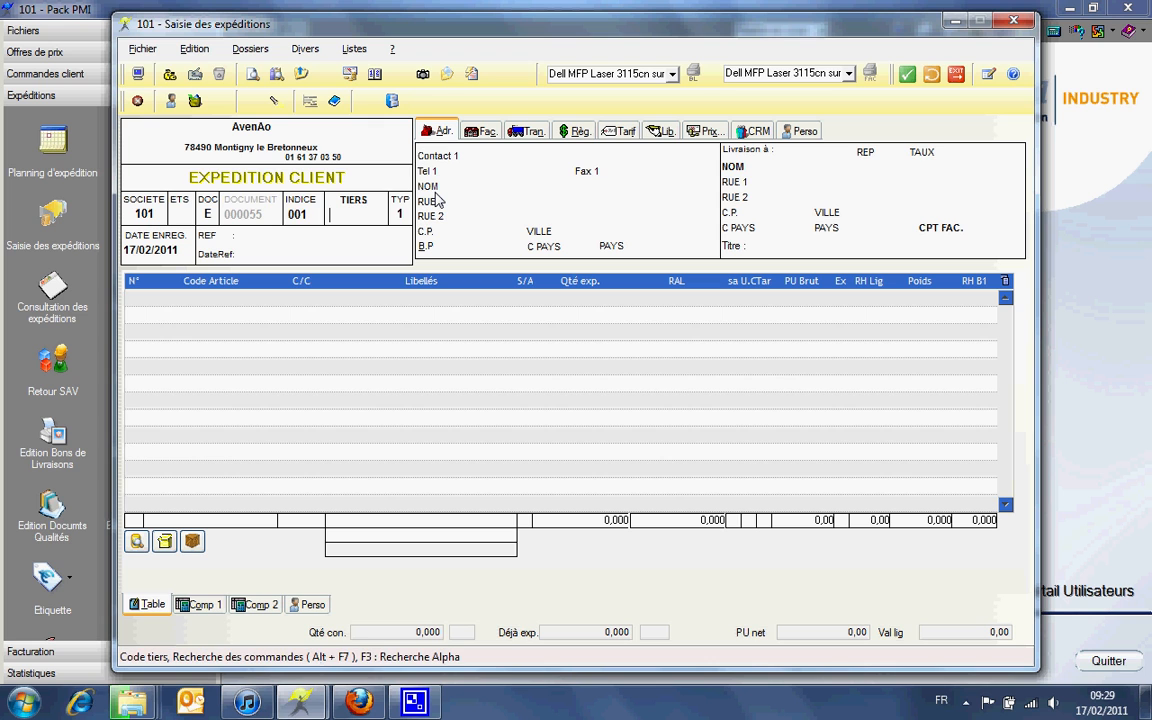
{"action": "type", "text": "VINCI"}
{"action": "key", "text": "Return"}
{"action": "key", "text": "Return"}
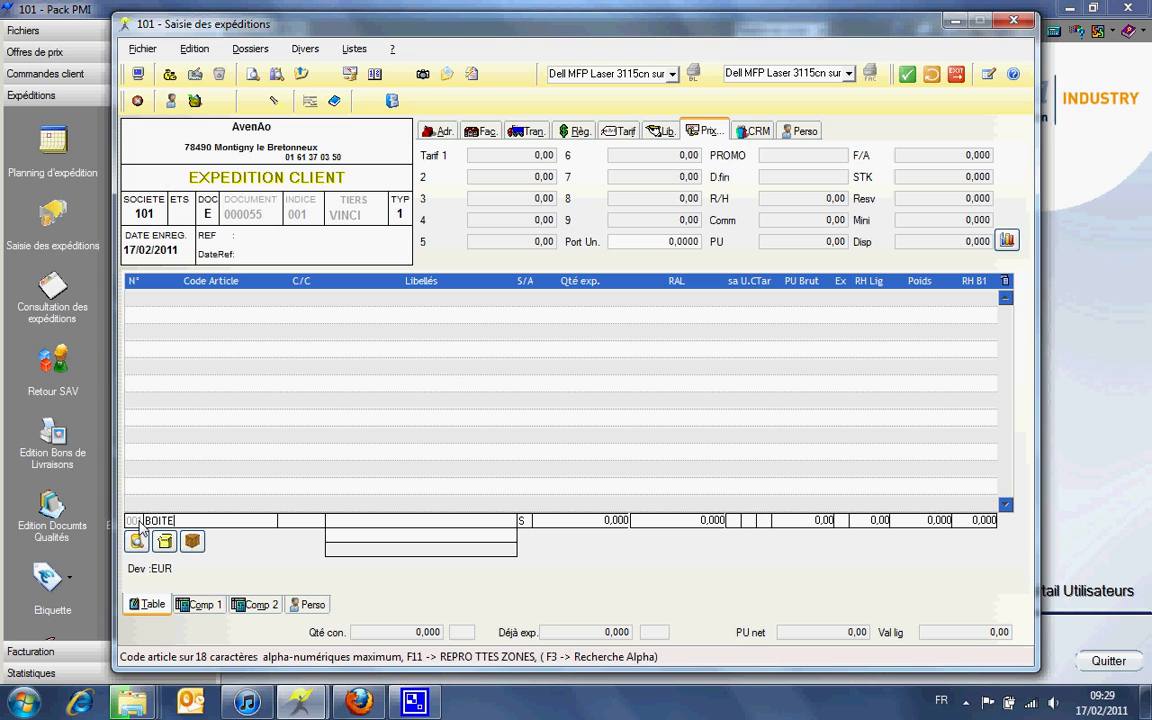
Enter article BOITELEC1 on the first shipment line with a shipped quantity of 2.
{"action": "type", "text": "BOITEL"}
{"action": "key", "text": "Return"}
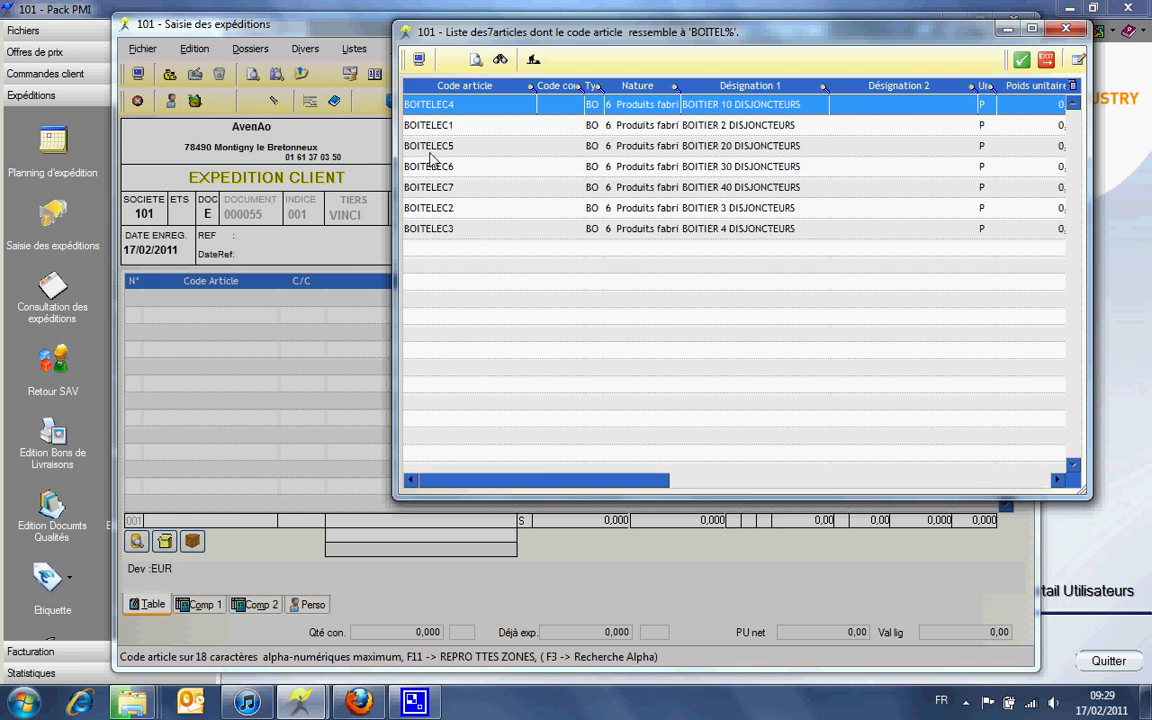
{"action": "double_click", "coordinate": [450, 125]}
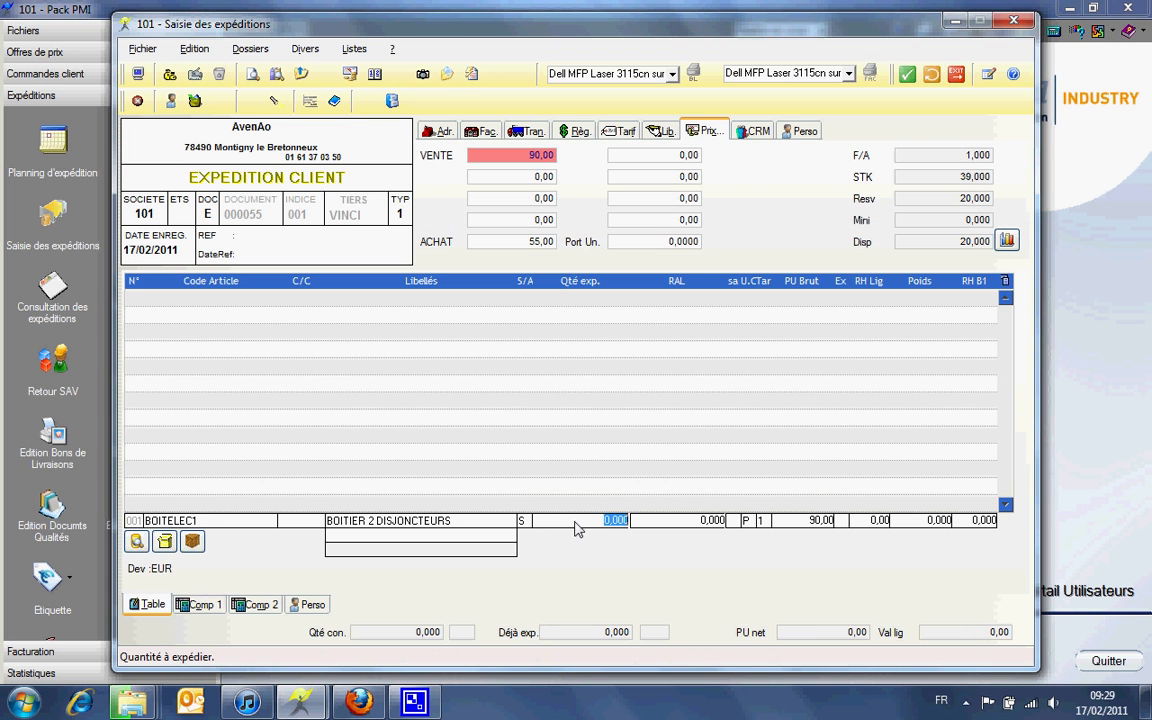
{"action": "type", "text": "2"}
{"action": "key", "text": "Return"}
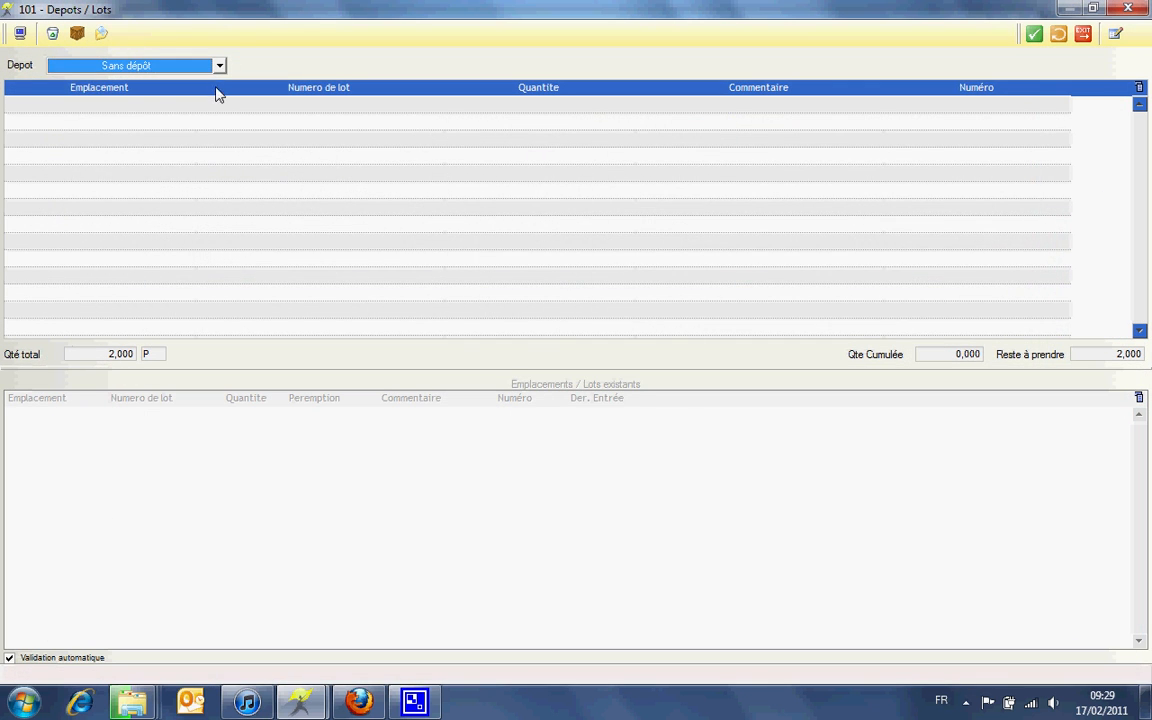
{"action": "left_click", "coordinate": [219, 65]}
{"action": "left_click", "coordinate": [205, 95]}
{"action": "left_click", "coordinate": [206, 108]}
{"action": "double_click", "coordinate": [118, 427]}
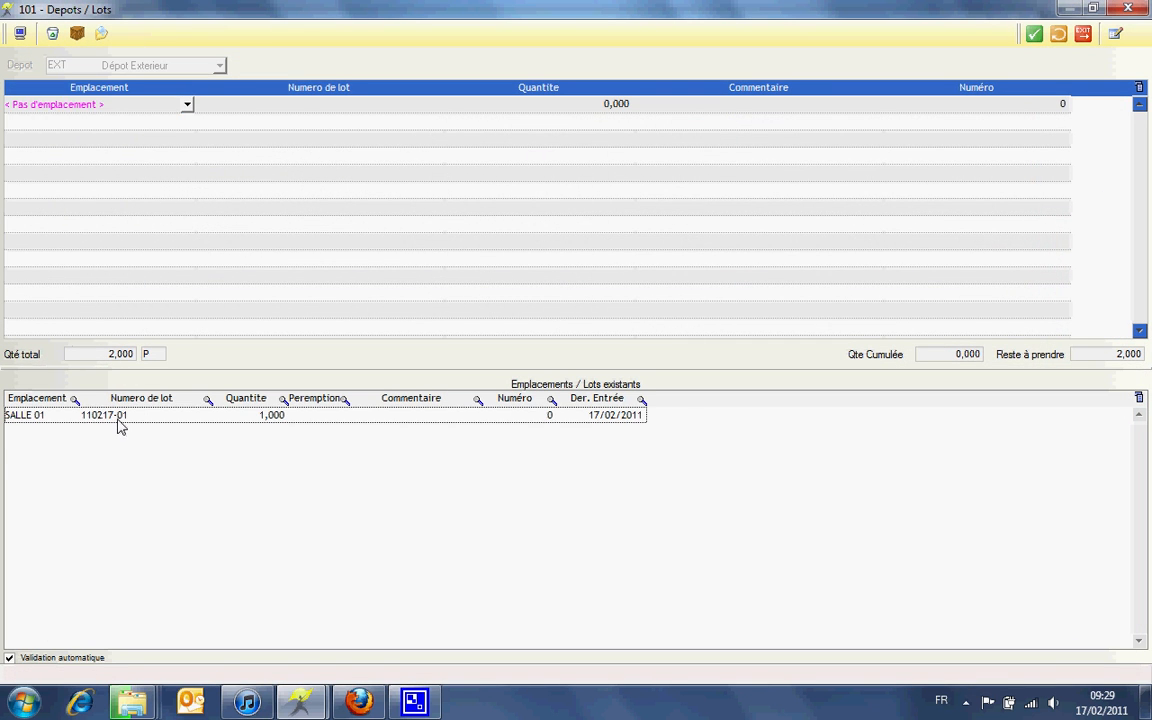
{"action": "left_click", "coordinate": [187, 121]}
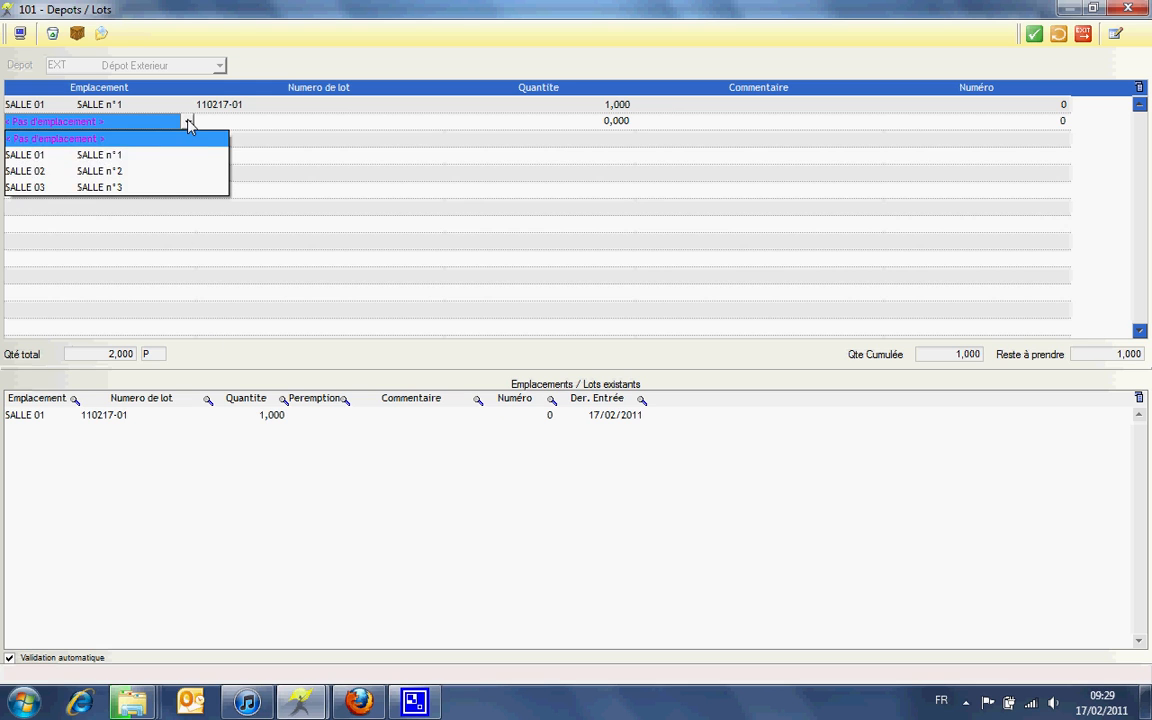
{"action": "left_click", "coordinate": [177, 172]}
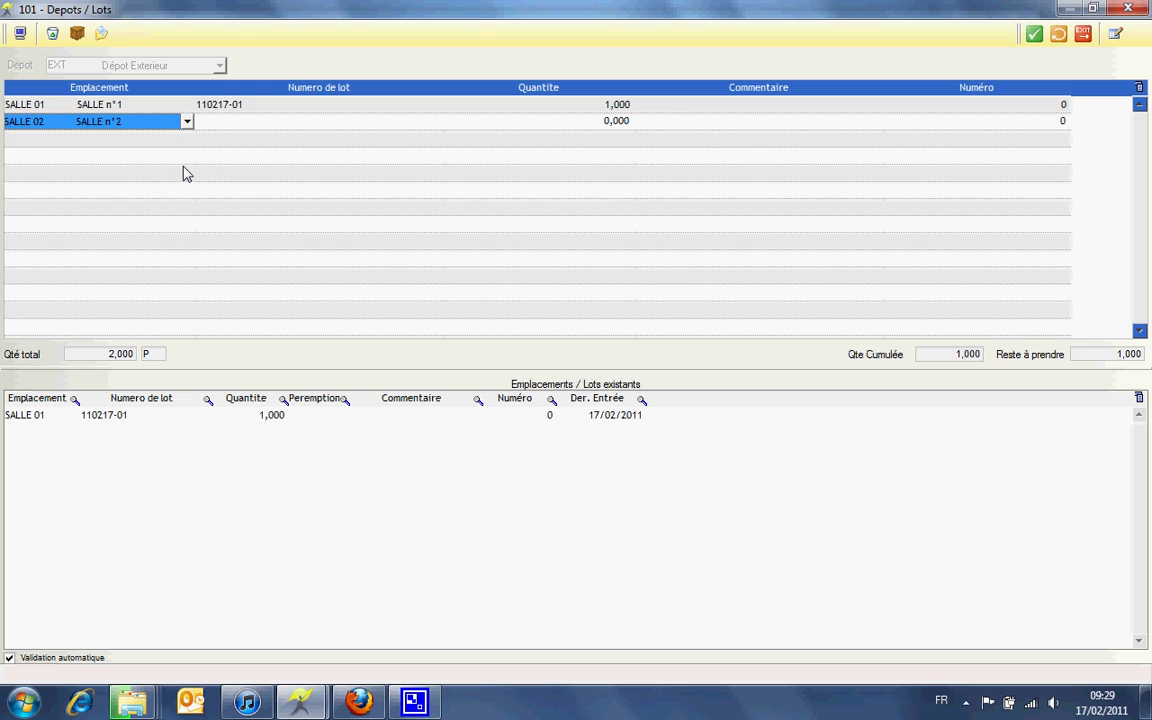
{"action": "left_click", "coordinate": [1058, 33]}
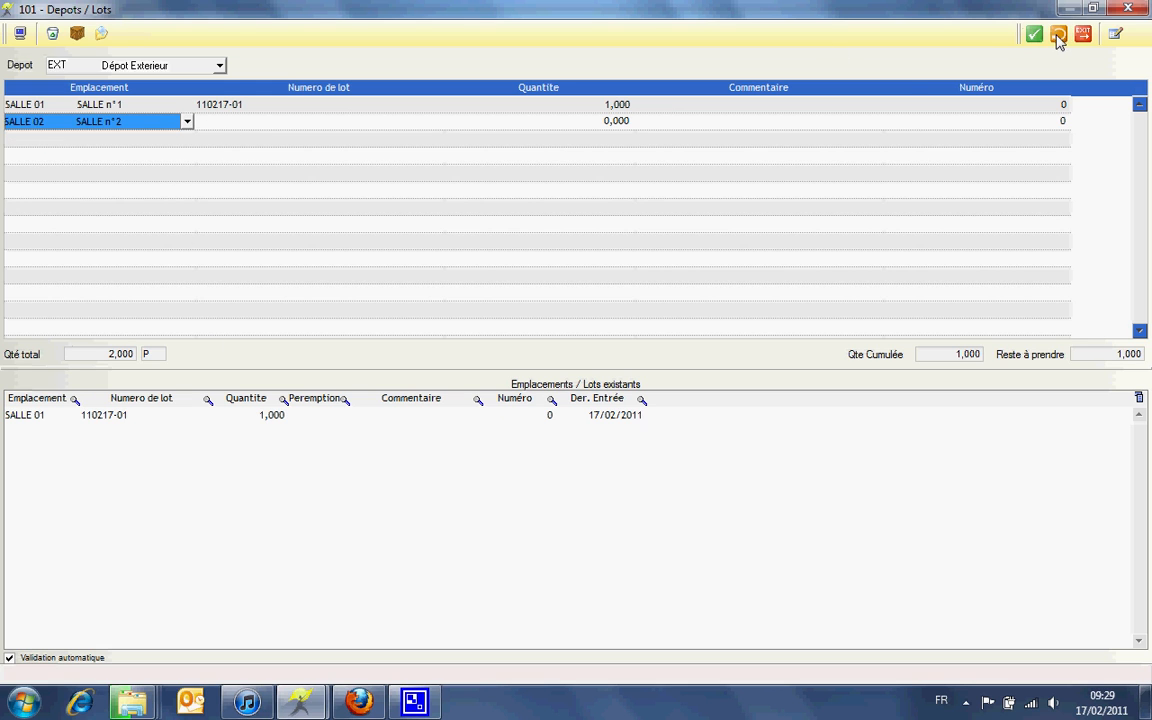
Allocate the shipped quantity from depot USINE using lots 080101-009 and 080101-010, and validate the shipment line.
{"action": "left_click", "coordinate": [220, 66]}
{"action": "left_click", "coordinate": [200, 108]}
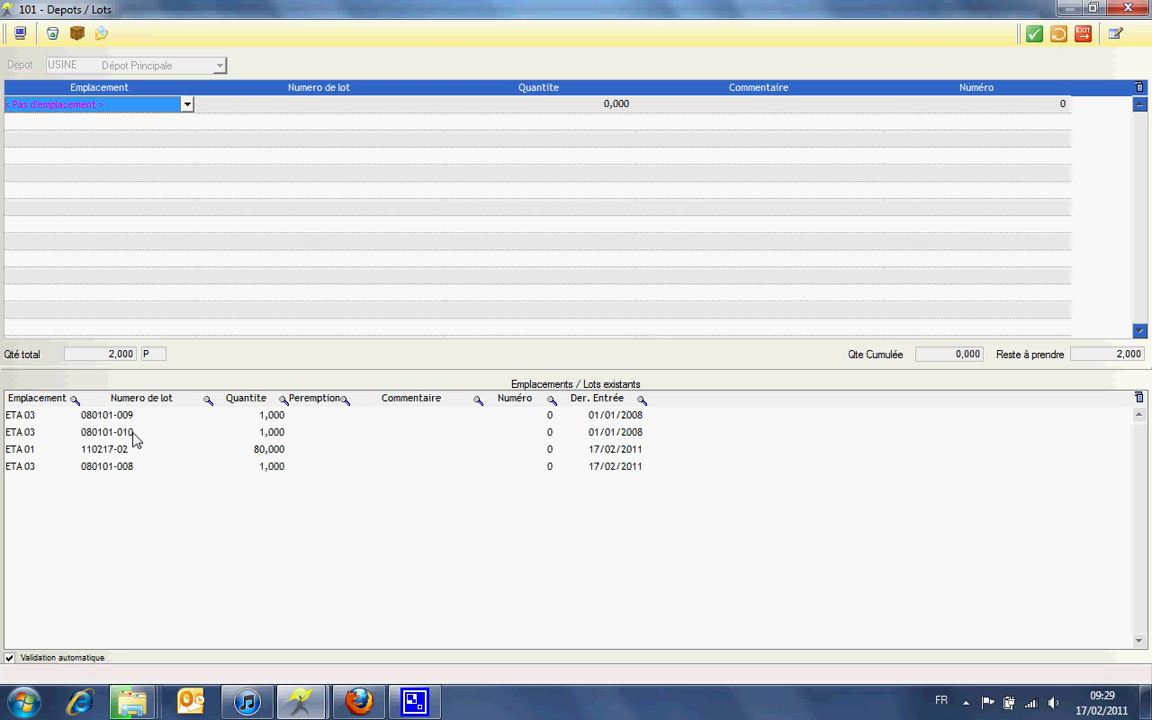
{"action": "double_click", "coordinate": [131, 418]}
{"action": "double_click", "coordinate": [131, 441]}
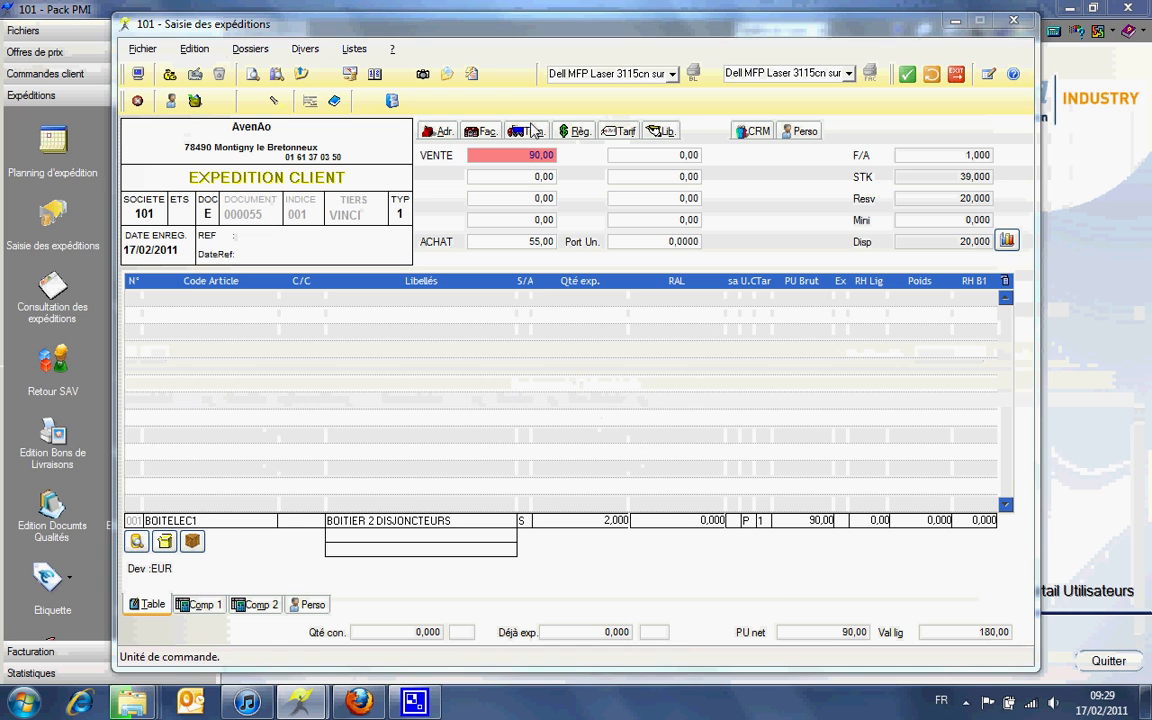
{"action": "key", "text": "Return"}
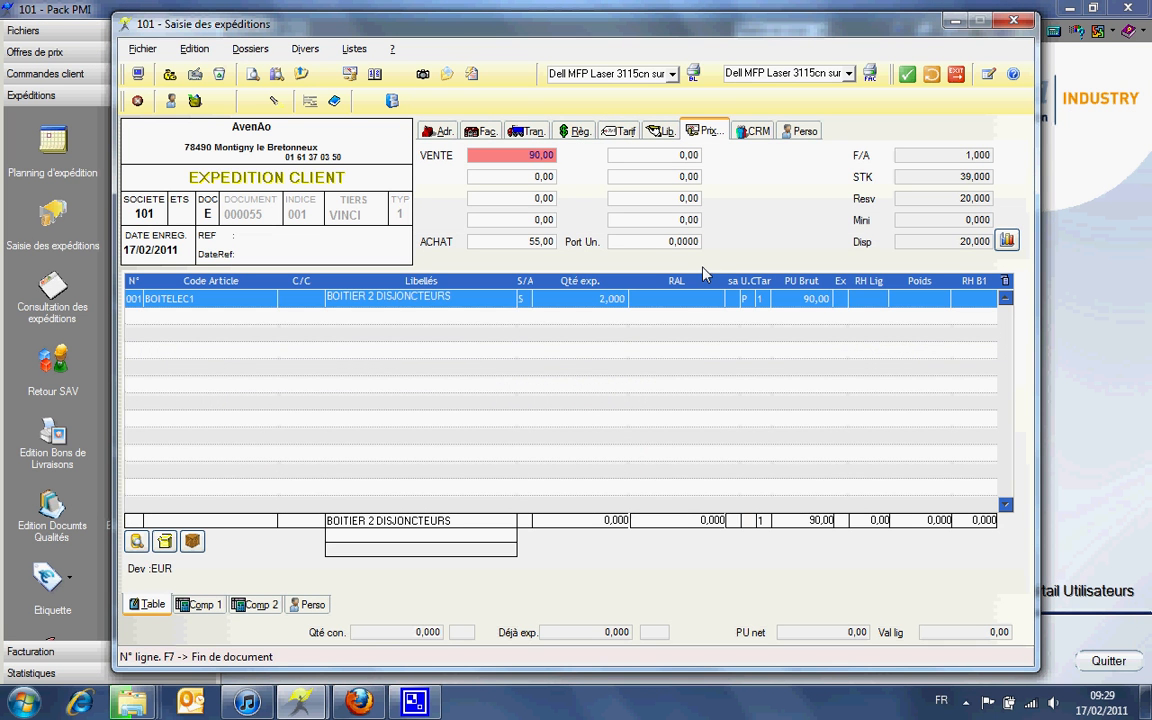
Set the delivery note's output to Aperçu avant impression and check the lots listed under BOITELEC1 in the enlarged preview.
{"action": "left_click", "coordinate": [673, 74]}
{"action": "left_click", "coordinate": [668, 106]}
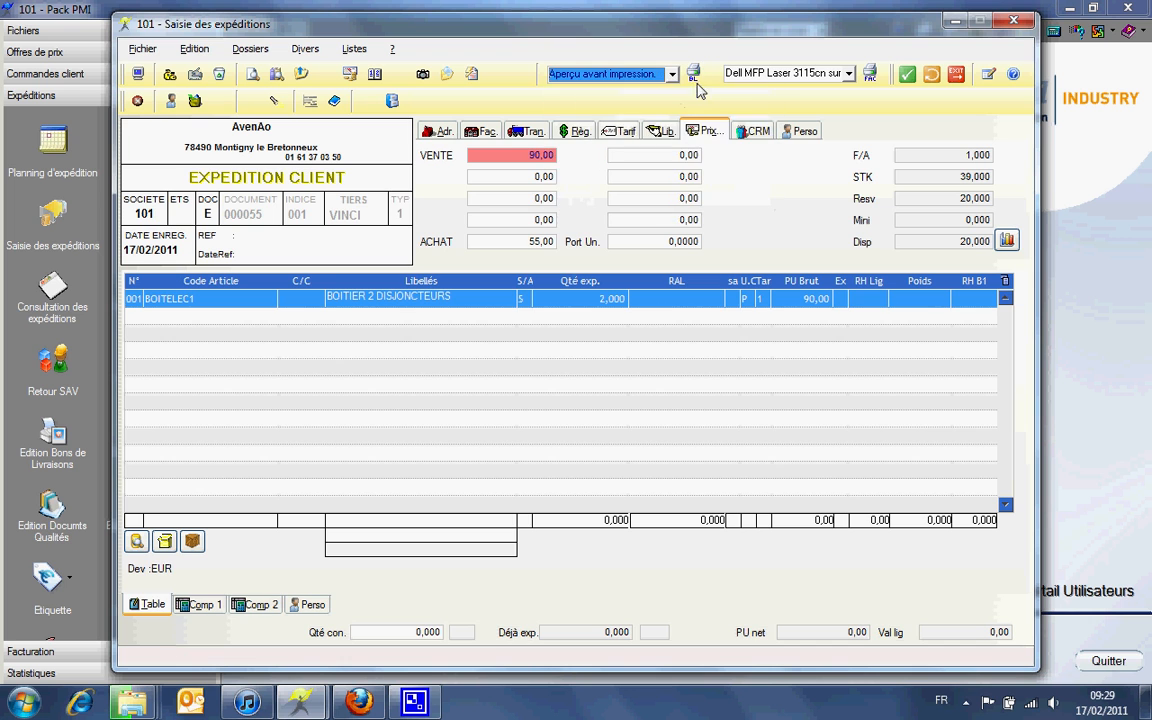
{"action": "left_click", "coordinate": [693, 73]}
{"action": "double_click", "coordinate": [535, 325]}
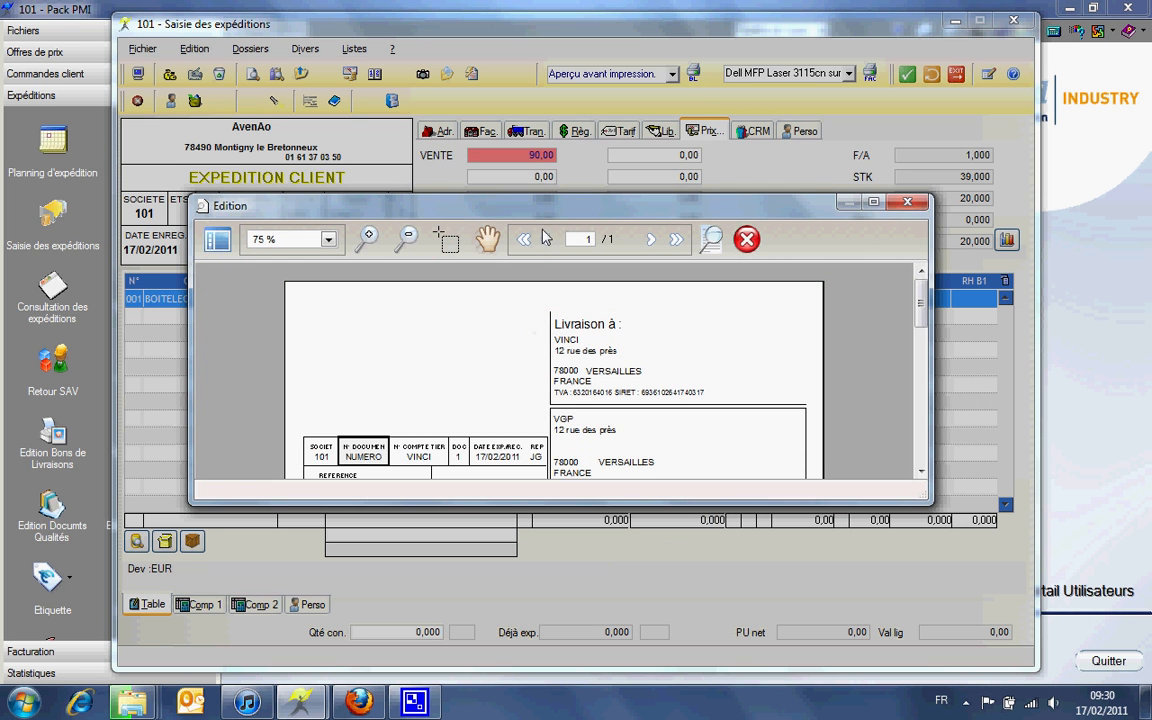
{"action": "double_click", "coordinate": [545, 207]}
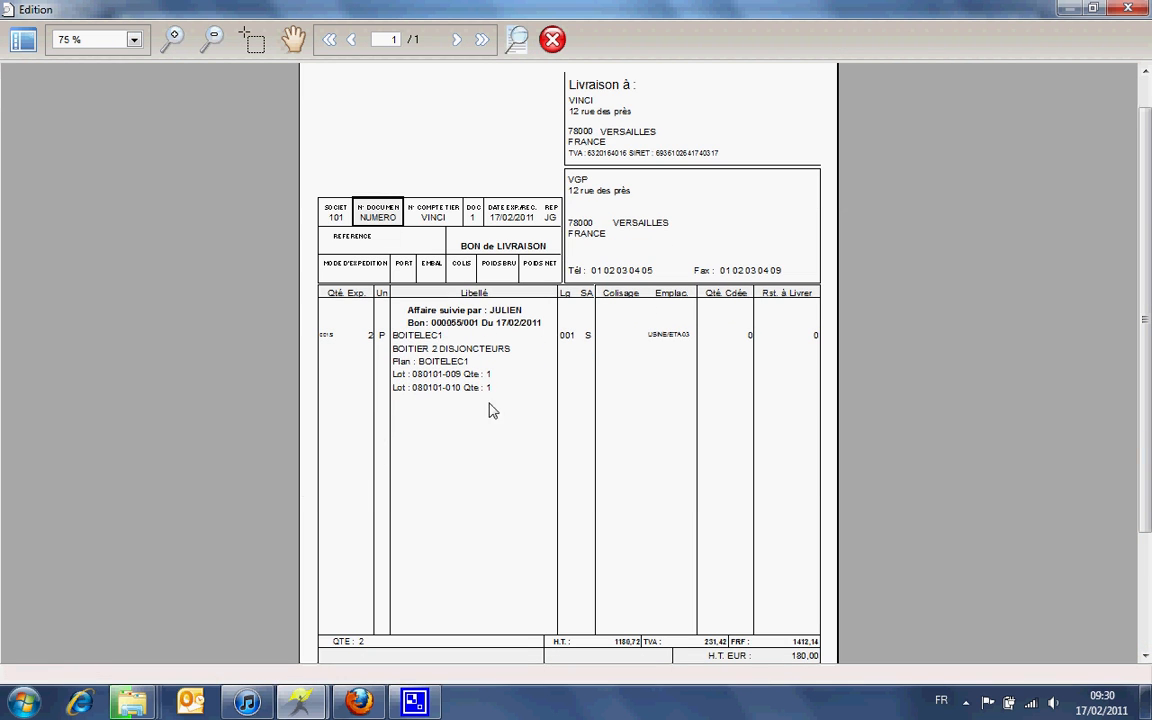
{"action": "scroll", "coordinate": [535, 461], "scroll_direction": "up", "scroll_amount": 2}
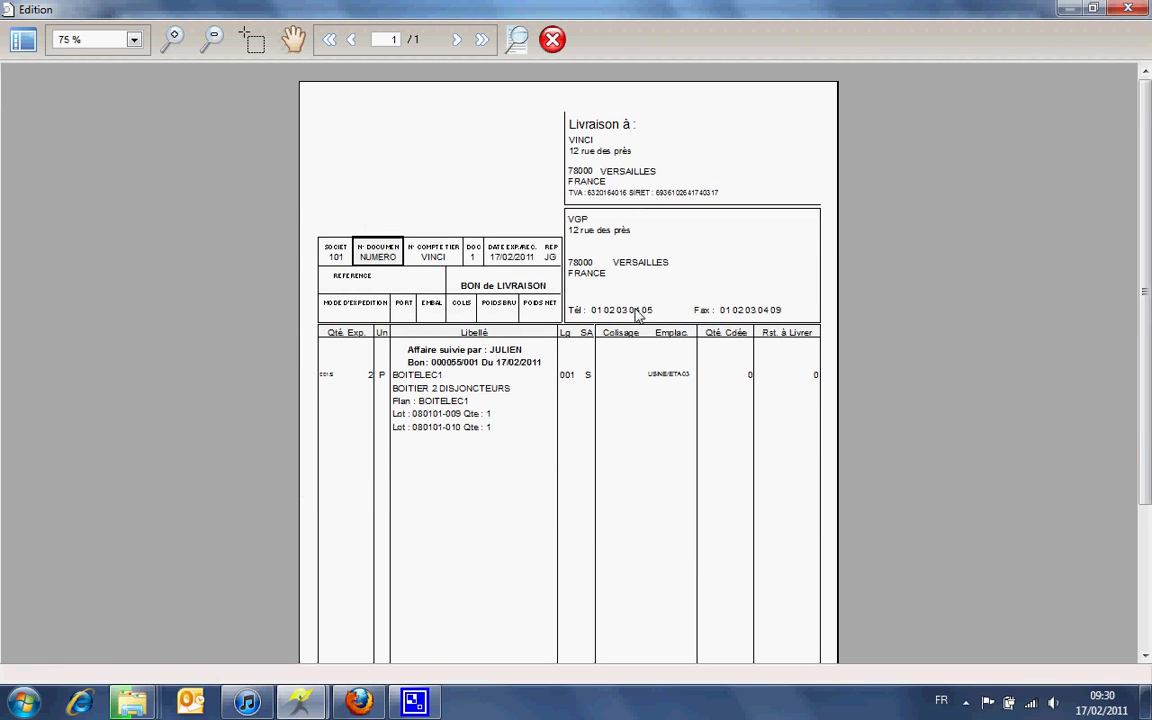
Close the delivery note preview and leave the shipment entry.
{"action": "left_click", "coordinate": [556, 44]}
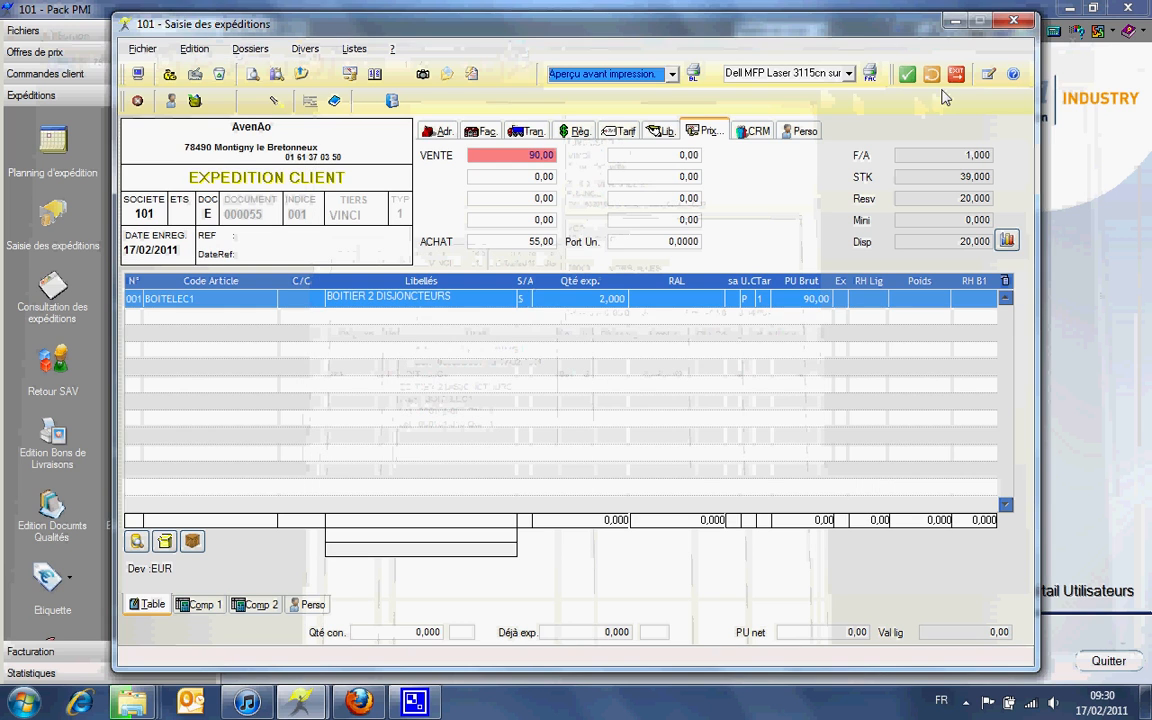
{"action": "left_click", "coordinate": [952, 77]}
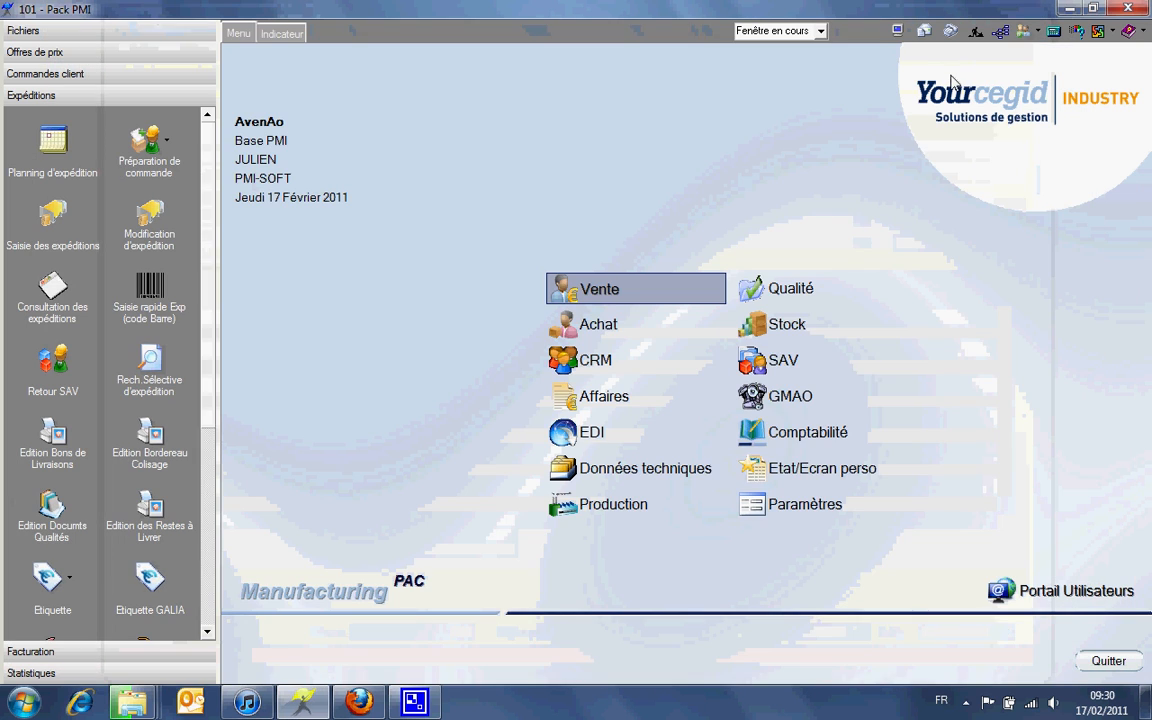
{"action": "right_click", "coordinate": [418, 704]}
{"action": "left_click", "coordinate": [422, 706]}
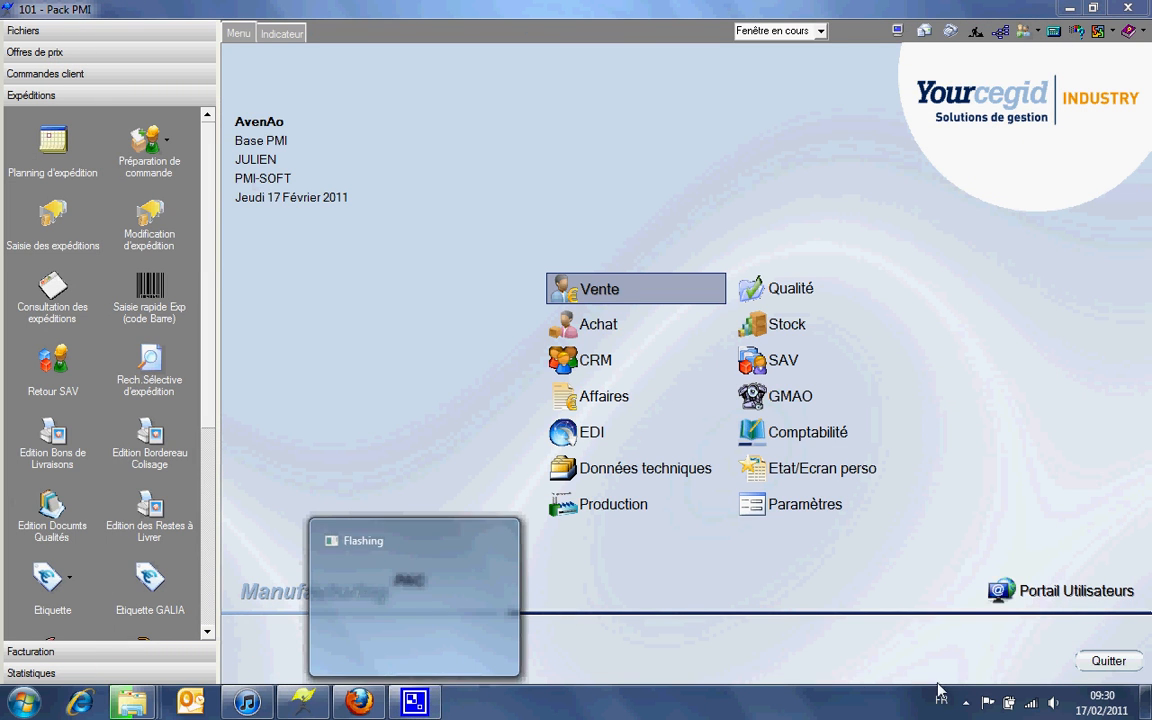
{"action": "left_click", "coordinate": [966, 702]}
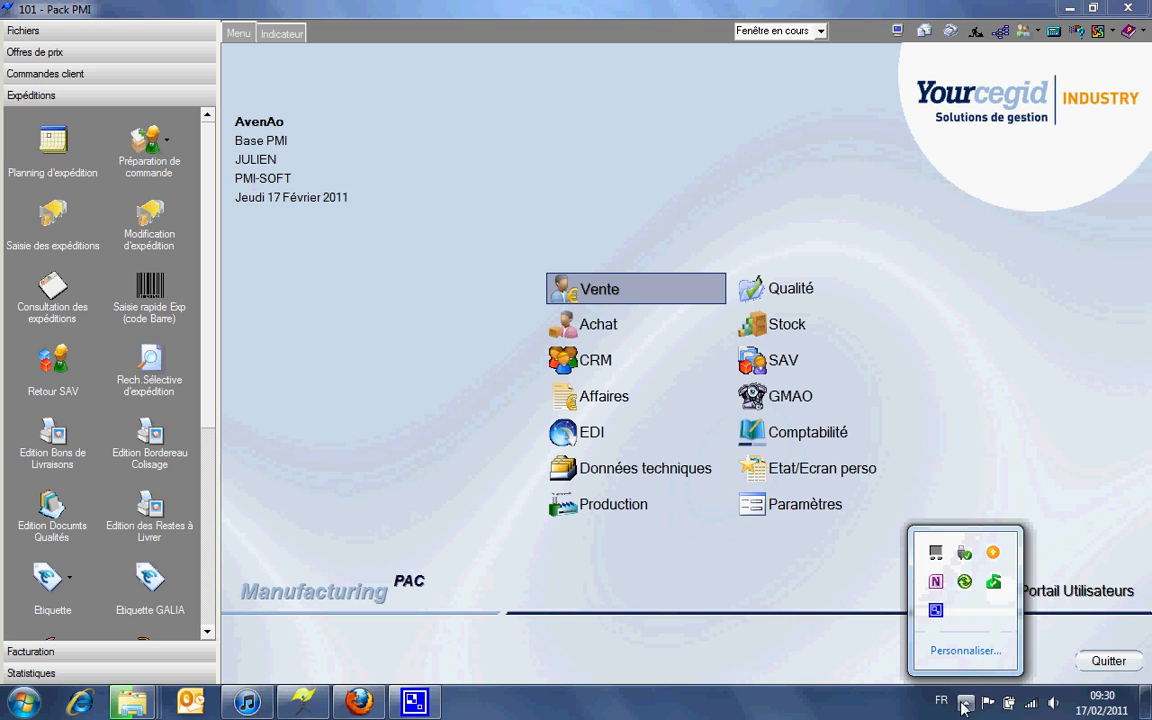